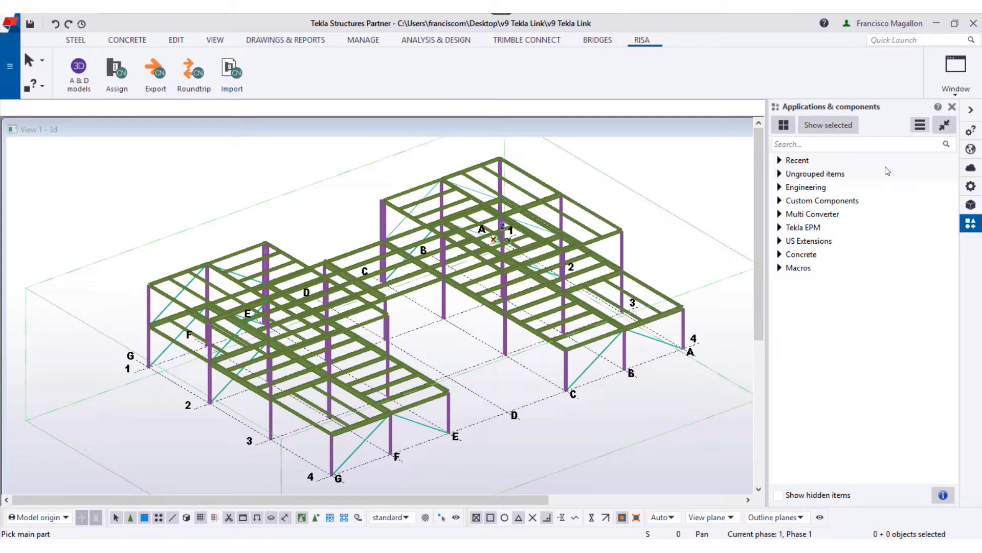
Step: Join the secondary beam to its main beam with a three-bolt Shear plate simple (146)
{"action": "left_click", "coordinate": [856, 145]}
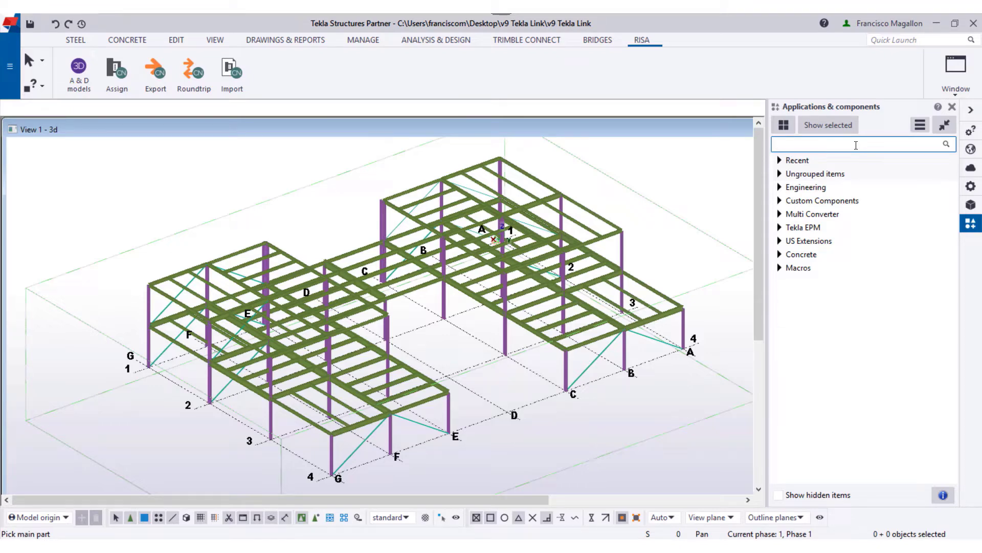
{"action": "type", "text": "146"}
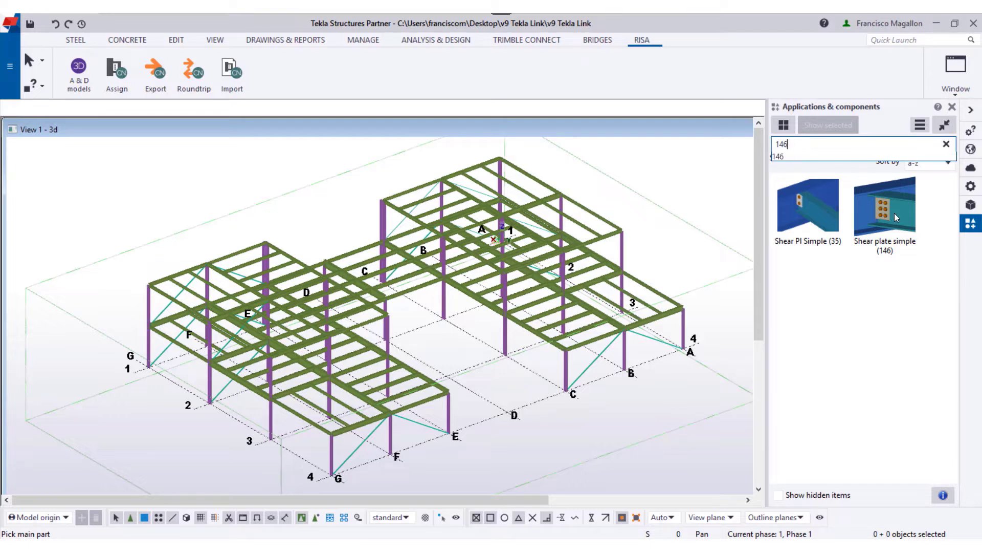
{"action": "key", "text": "Return"}
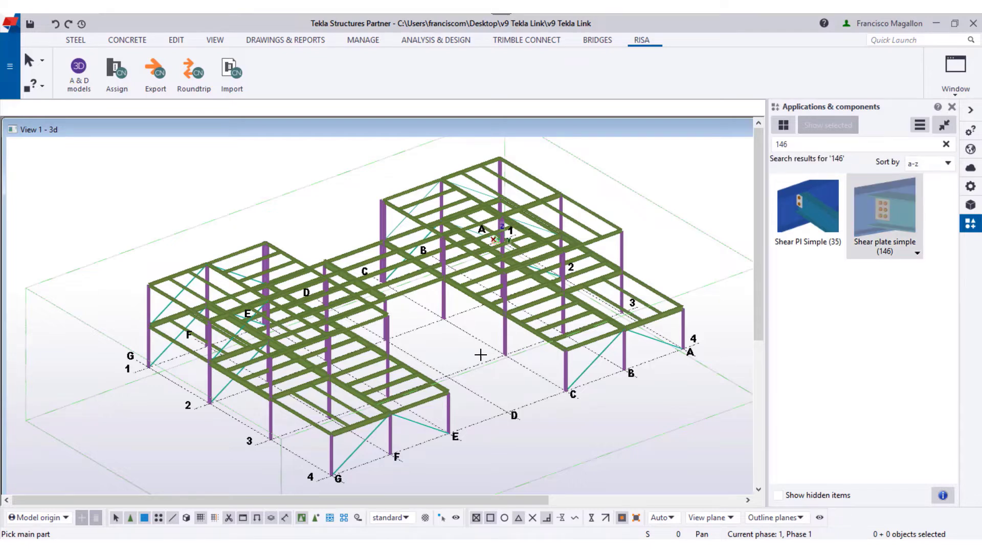
{"action": "scroll", "coordinate": [456, 370], "scroll_direction": "up", "scroll_amount": 4}
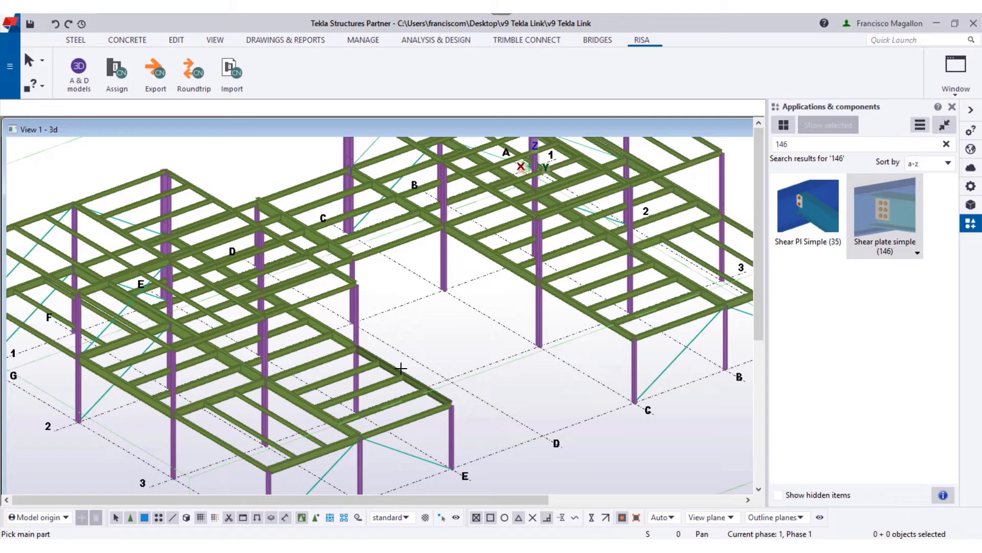
{"action": "scroll", "coordinate": [435, 379], "scroll_direction": "up", "scroll_amount": 6}
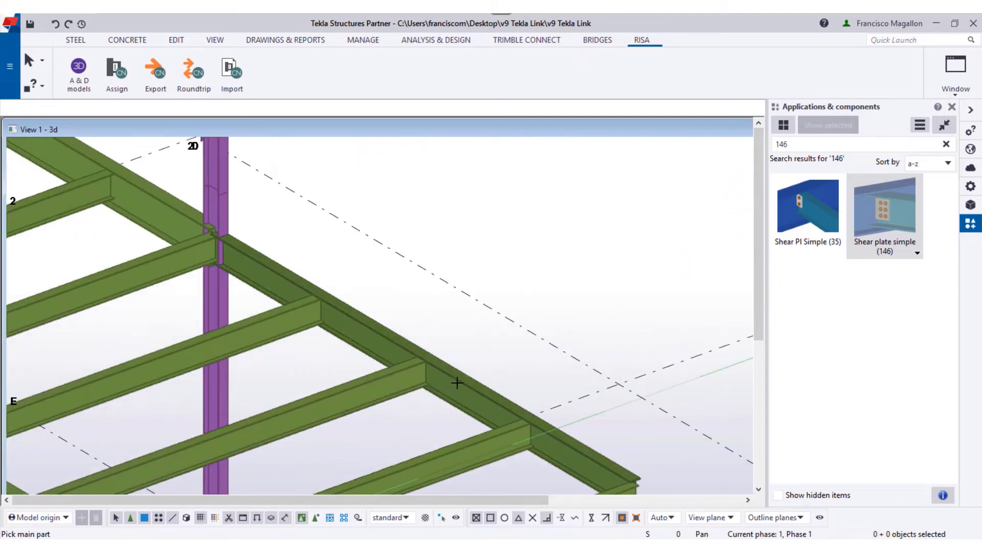
{"action": "left_click", "coordinate": [457, 382]}
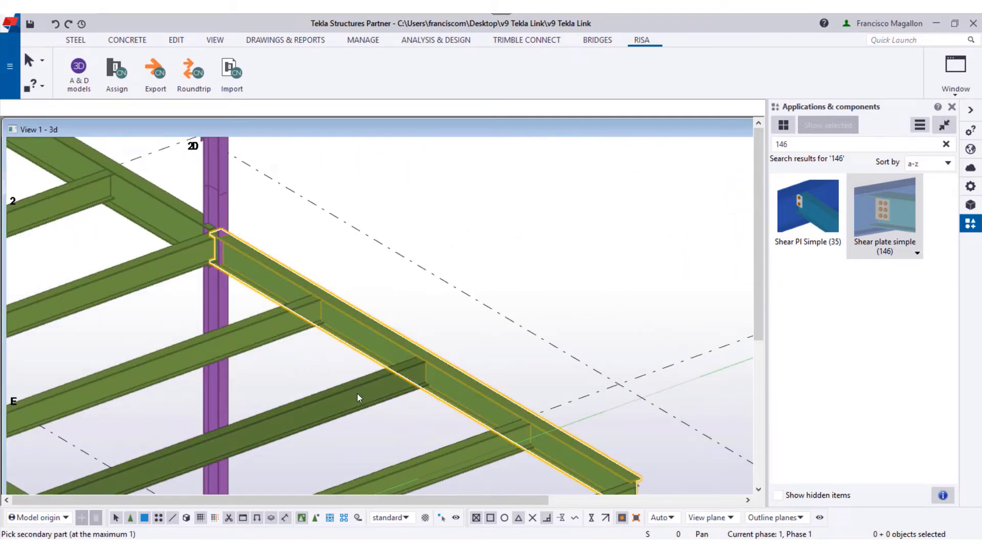
{"action": "left_click", "coordinate": [358, 394]}
{"action": "scroll", "coordinate": [424, 392], "scroll_direction": "up", "scroll_amount": 5}
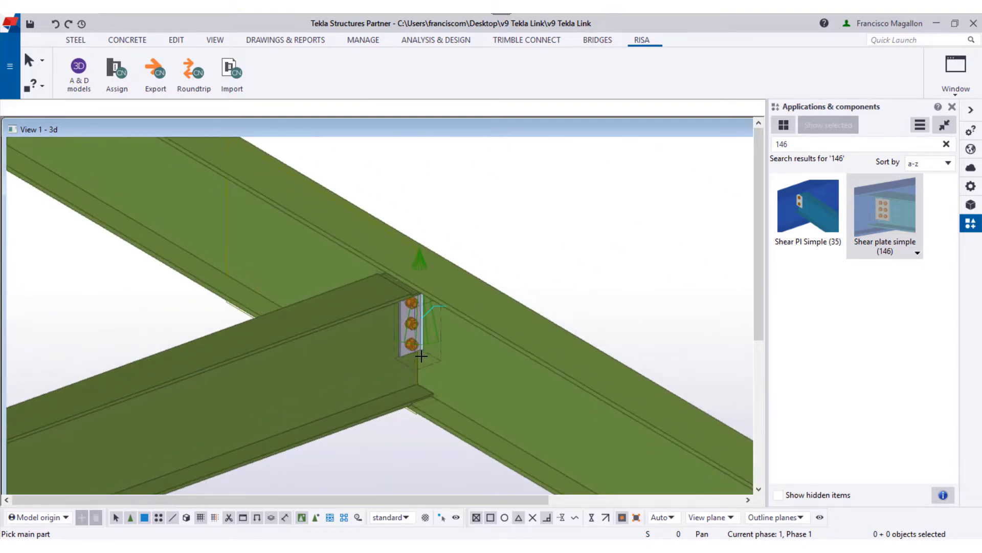
{"action": "scroll", "coordinate": [421, 356], "scroll_direction": "down", "scroll_amount": 10}
{"action": "left_click", "coordinate": [947, 144]}
{"action": "left_click", "coordinate": [791, 144]}
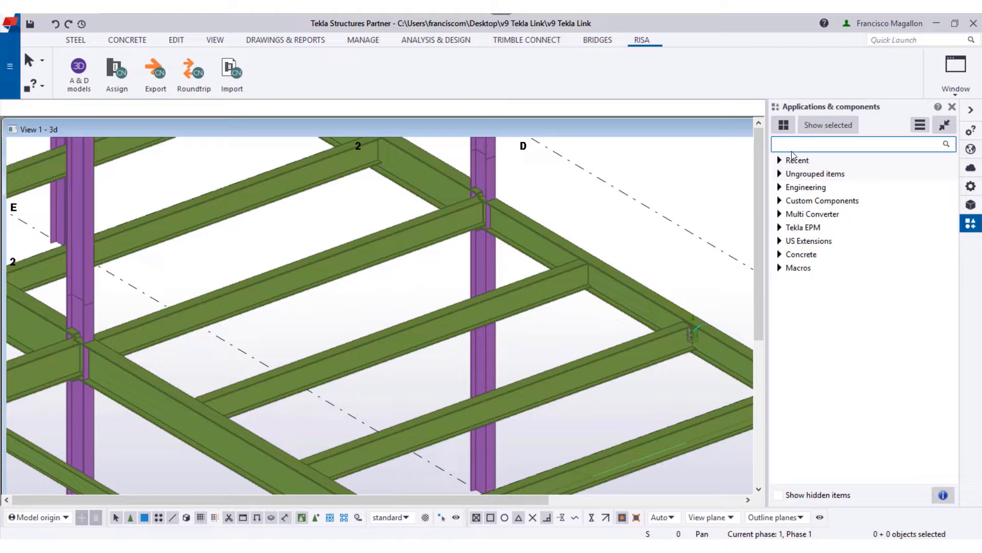
Step: Connect a second beam to its girder with a three-bolt Clip angle (141) connection
{"action": "type", "text": "141"}
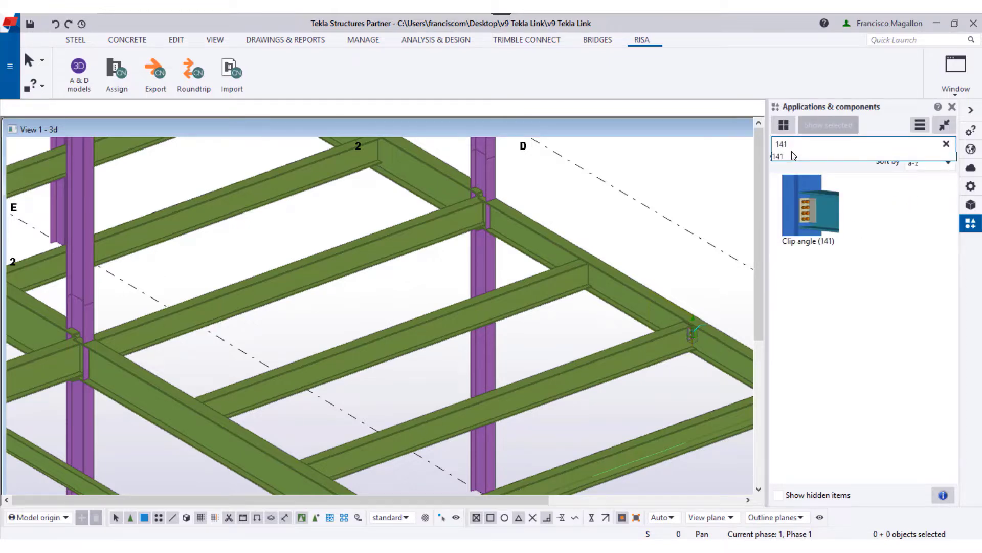
{"action": "left_click", "coordinate": [824, 203]}
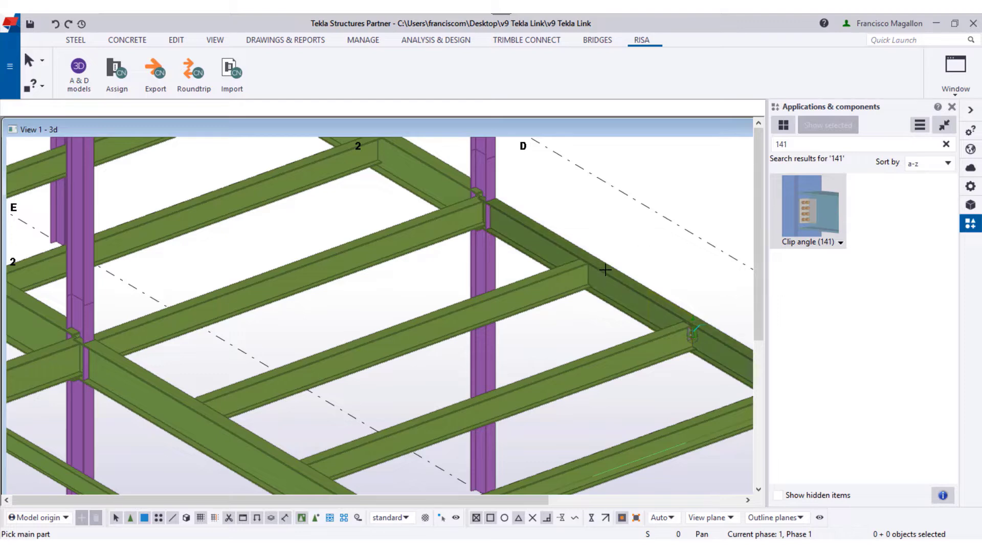
{"action": "left_click", "coordinate": [609, 285]}
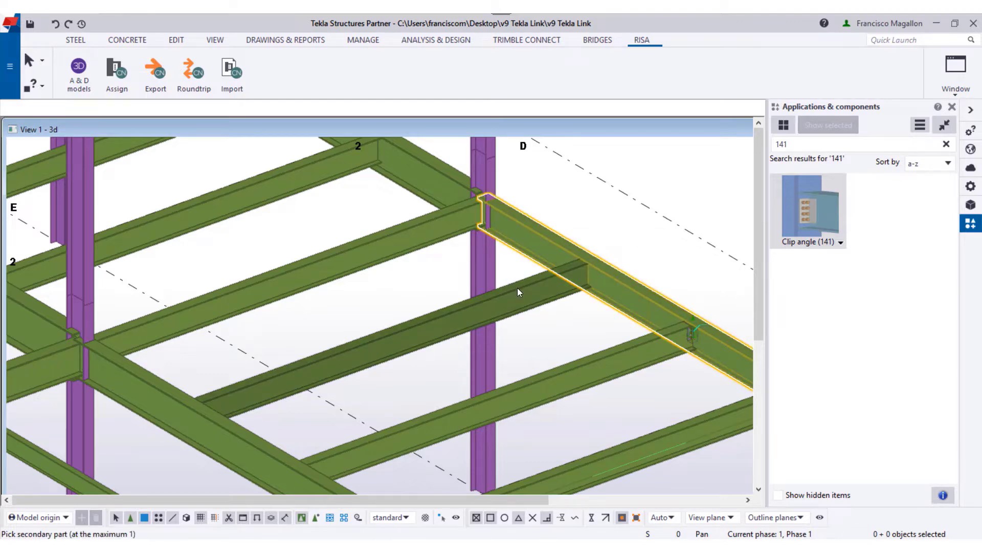
{"action": "left_click", "coordinate": [527, 285]}
{"action": "scroll", "coordinate": [596, 272], "scroll_direction": "up", "scroll_amount": 2}
{"action": "scroll", "coordinate": [595, 271], "scroll_direction": "up", "scroll_amount": 4}
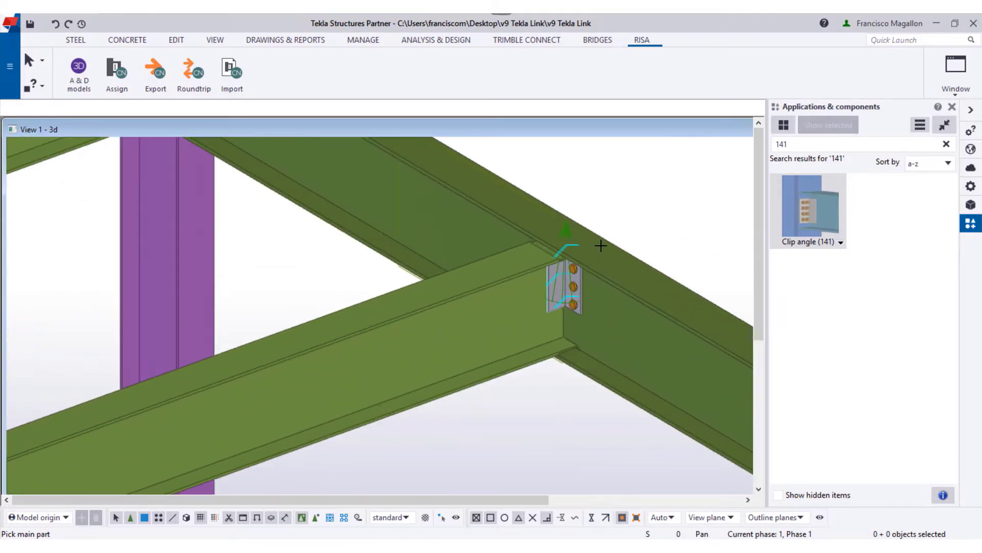
{"action": "scroll", "coordinate": [592, 266], "scroll_direction": "down", "scroll_amount": 3}
{"action": "scroll", "coordinate": [591, 265], "scroll_direction": "down", "scroll_amount": 1}
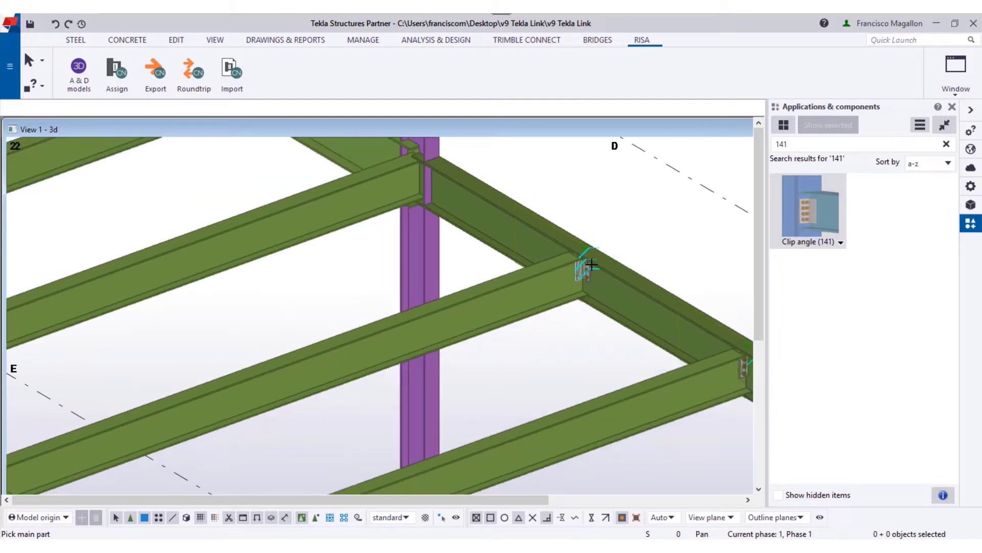
{"action": "scroll", "coordinate": [589, 265], "scroll_direction": "down", "scroll_amount": 5}
{"action": "key", "text": "Escape"}
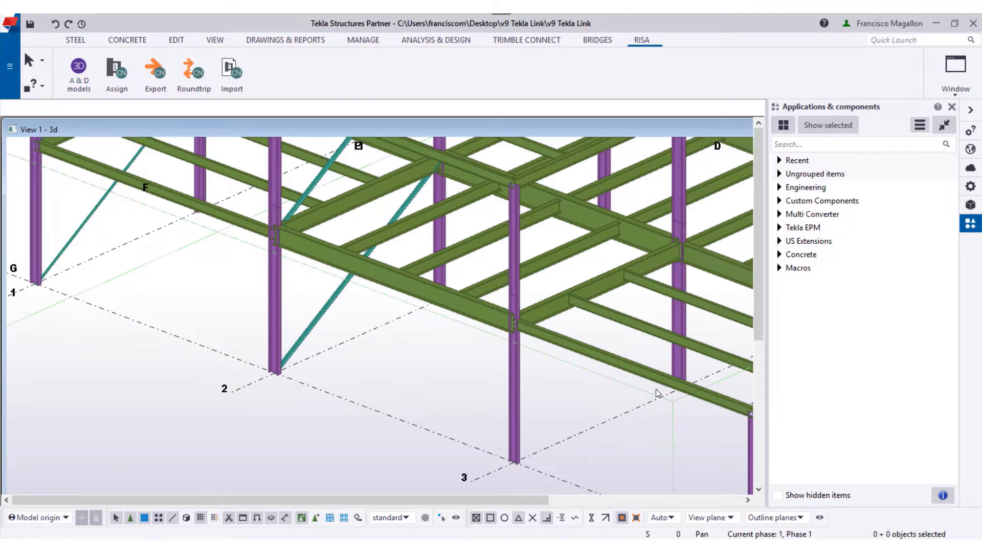
Step: Join the grid 2 column and its beam with a flange-plated Bolted moment connection (134)
{"action": "left_click", "coordinate": [814, 144]}
{"action": "type", "text": "134"}
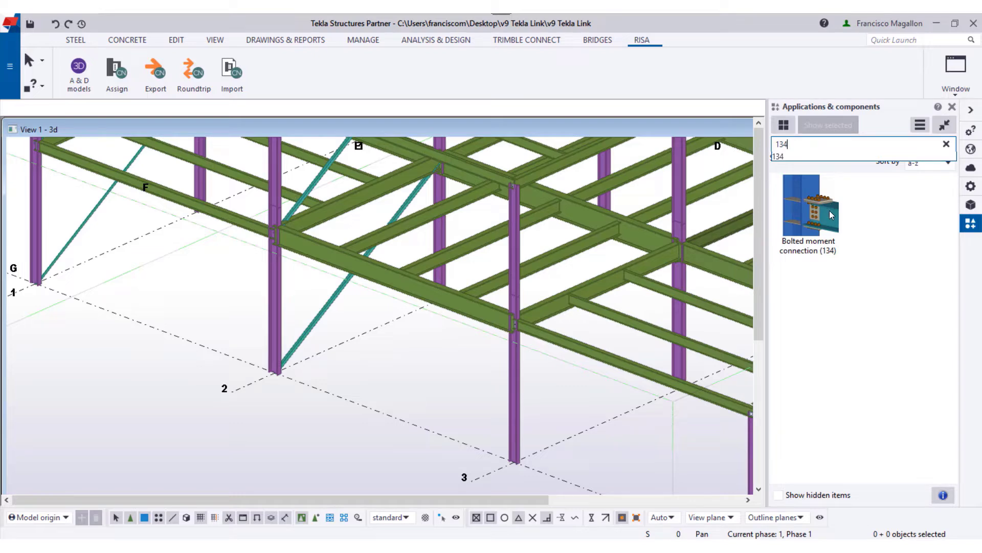
{"action": "left_click", "coordinate": [831, 215]}
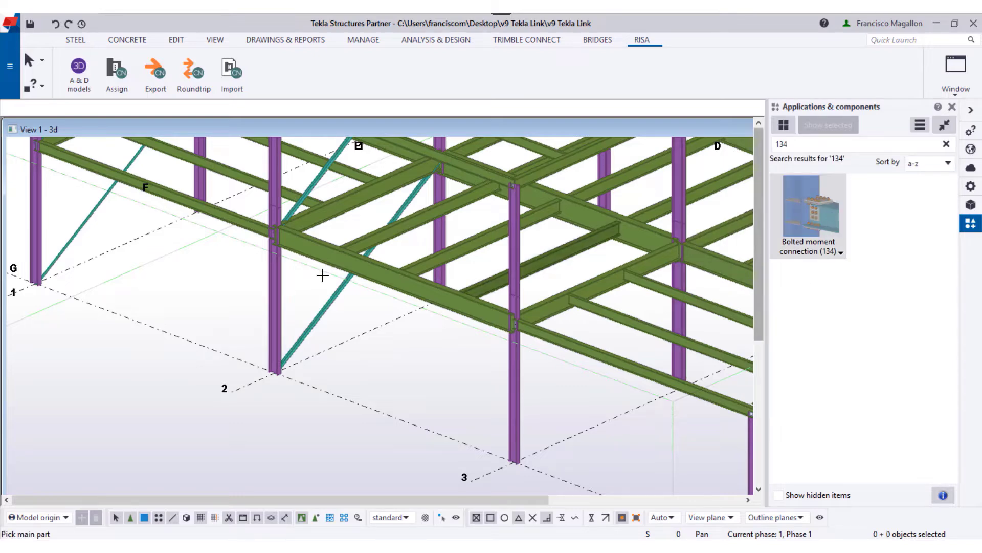
{"action": "left_click", "coordinate": [289, 272]}
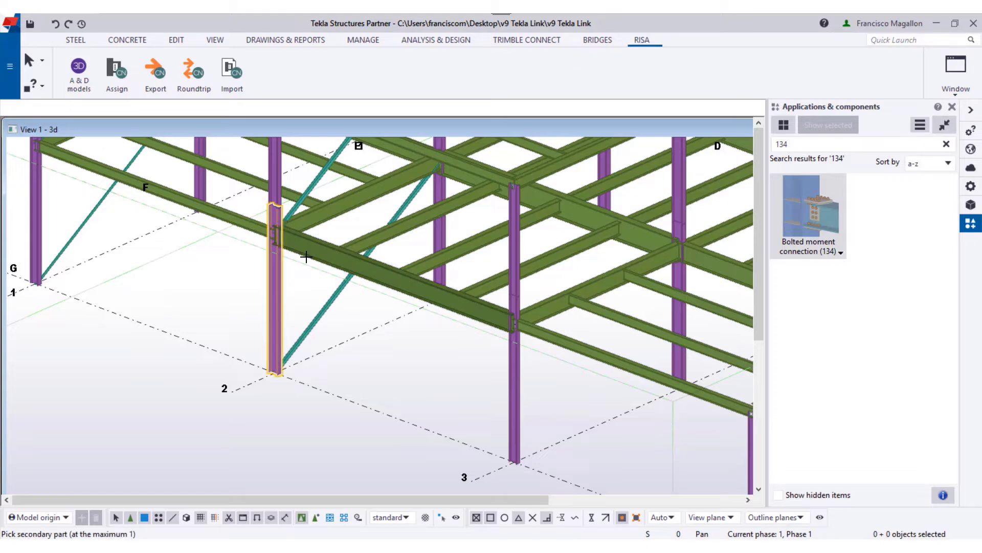
{"action": "left_click", "coordinate": [291, 262]}
{"action": "scroll", "coordinate": [264, 211], "scroll_direction": "up", "scroll_amount": 10}
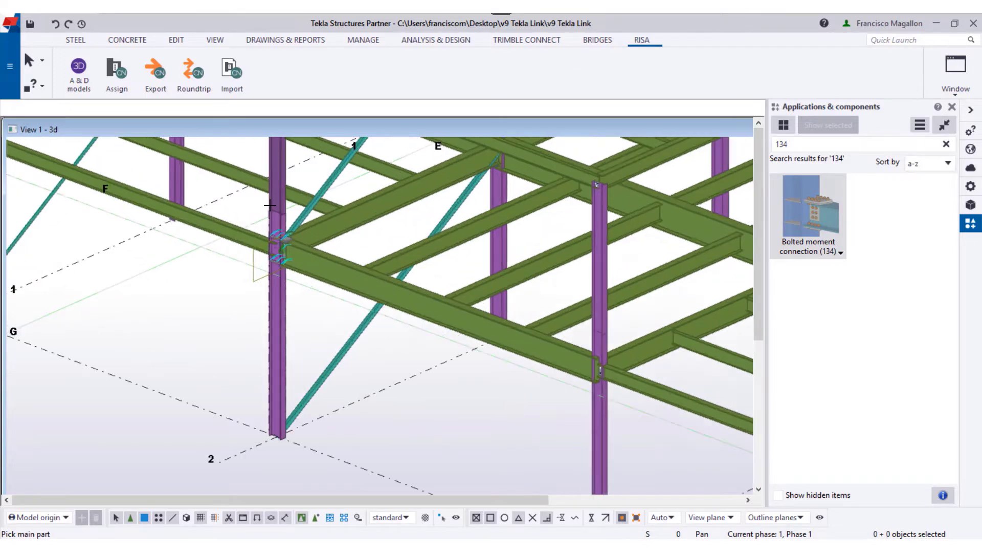
{"action": "scroll", "coordinate": [278, 186], "scroll_direction": "up", "scroll_amount": 2}
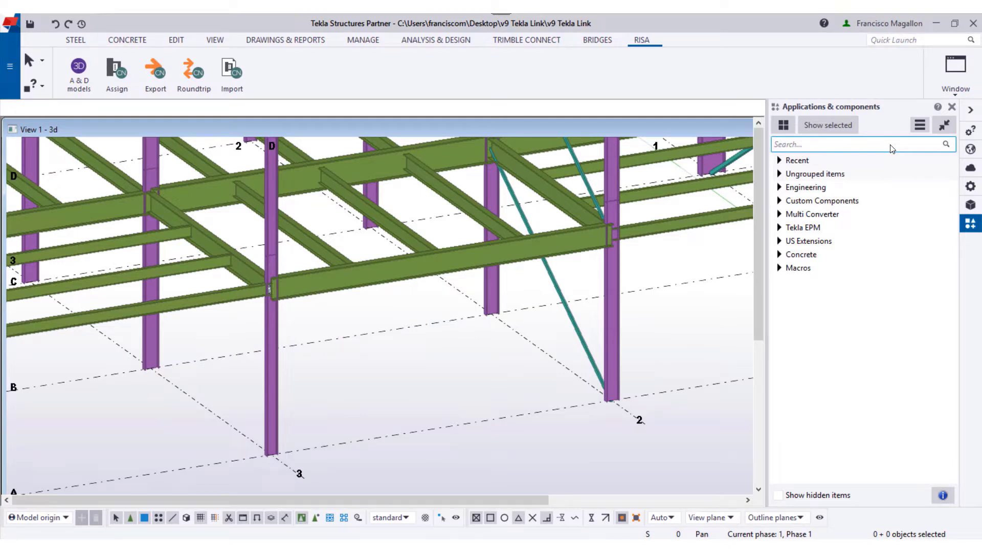
Step: Apply Column with stiffeners W (182) at two column-beam joints, adding column stiffener plates
{"action": "left_click", "coordinate": [892, 145]}
{"action": "type", "text": "182"}
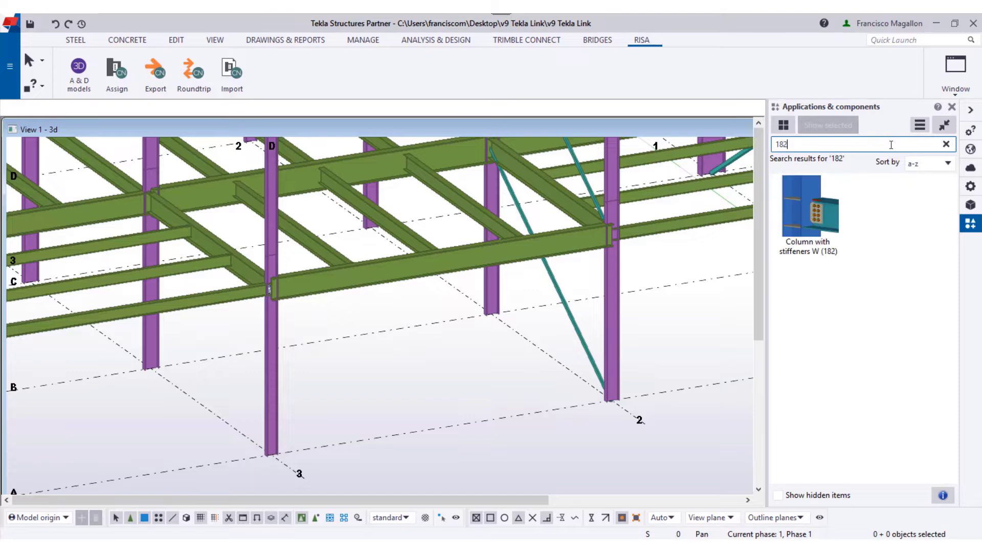
{"action": "left_click", "coordinate": [817, 215]}
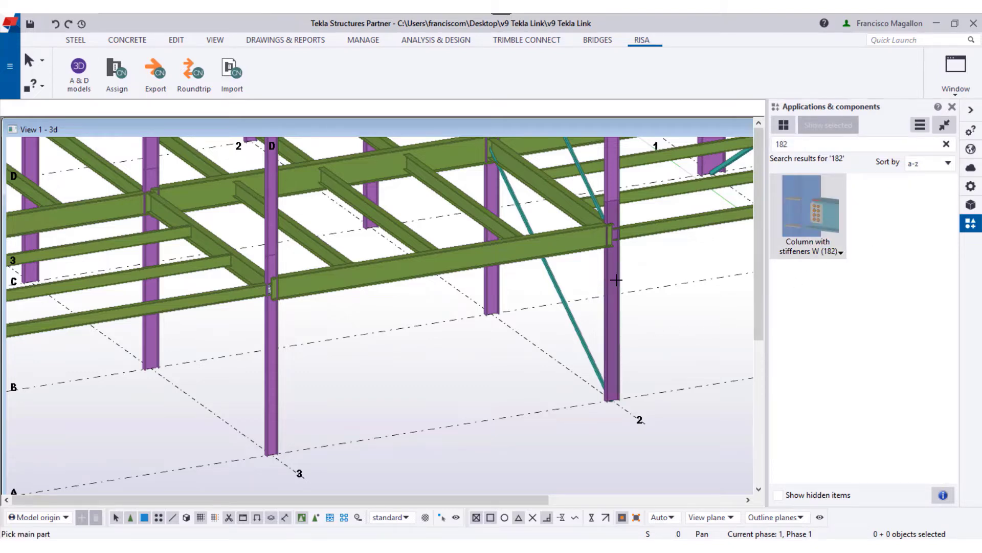
{"action": "left_click", "coordinate": [613, 281]}
{"action": "left_click", "coordinate": [566, 247]}
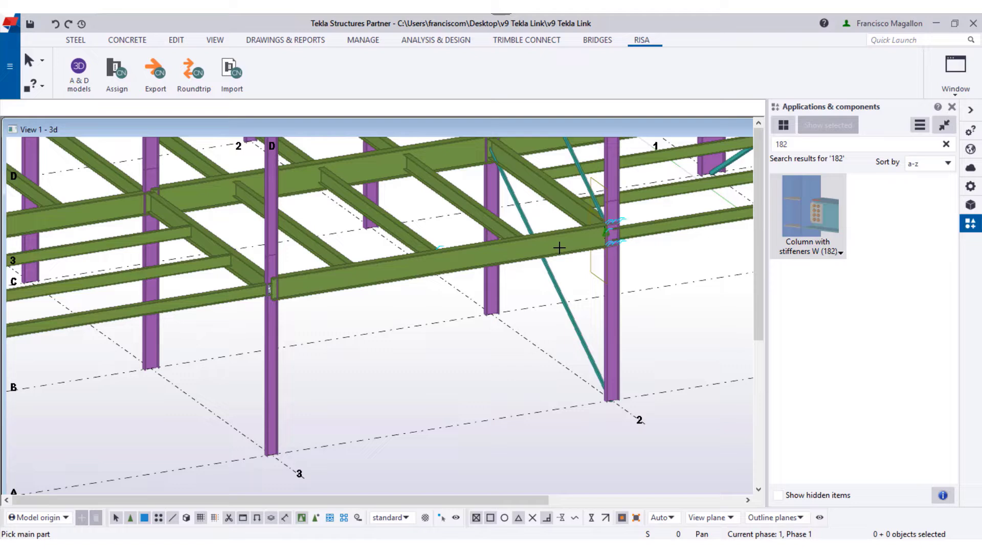
{"action": "left_click", "coordinate": [273, 346]}
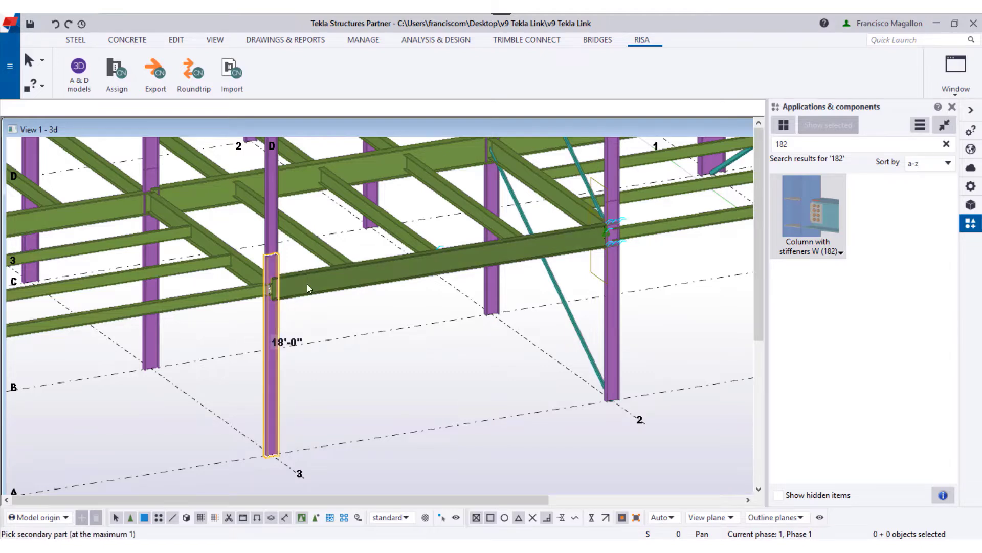
{"action": "left_click", "coordinate": [340, 281]}
{"action": "scroll", "coordinate": [631, 219], "scroll_direction": "up", "scroll_amount": 1}
{"action": "scroll", "coordinate": [631, 219], "scroll_direction": "up", "scroll_amount": 5}
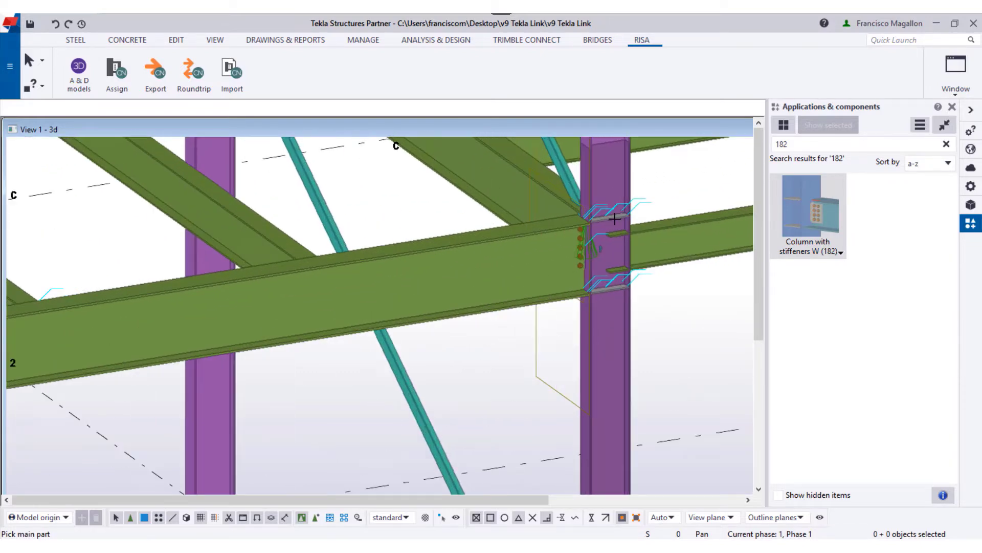
{"action": "scroll", "coordinate": [593, 223], "scroll_direction": "up", "scroll_amount": 1}
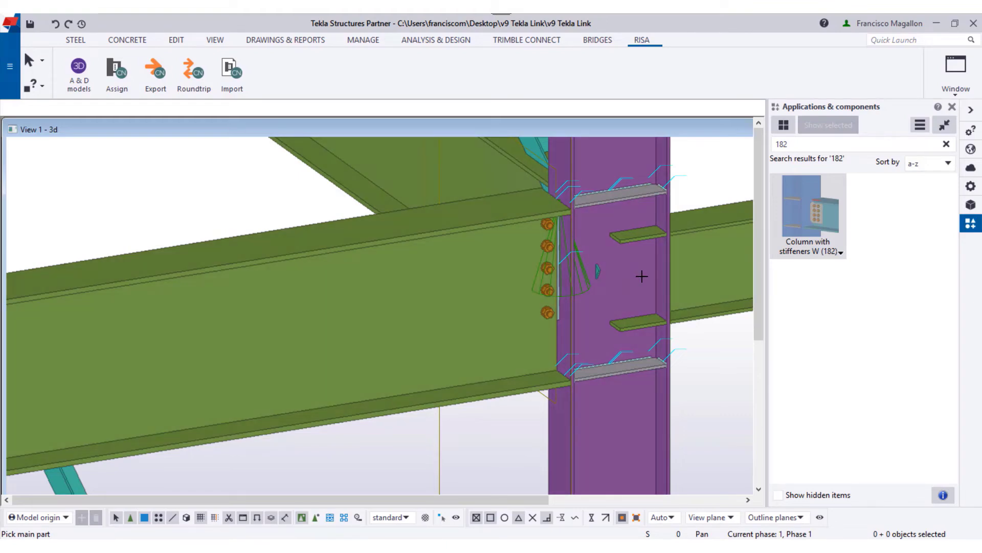
{"action": "scroll", "coordinate": [641, 276], "scroll_direction": "down", "scroll_amount": 5}
{"action": "left_click", "coordinate": [946, 144]}
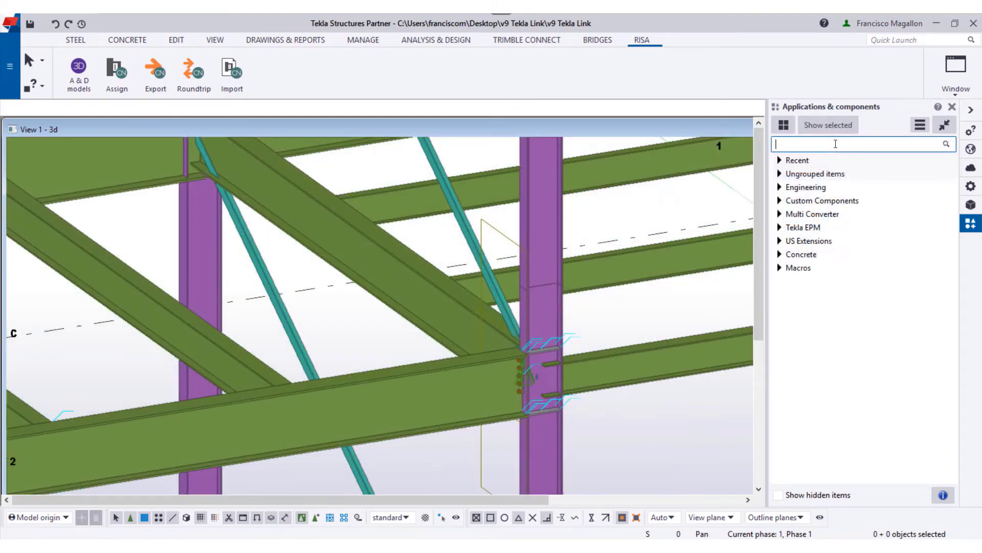
Step: Splice the lower and upper columns with bolted flange and web plates using Splice connection (77)
{"action": "type", "text": "77"}
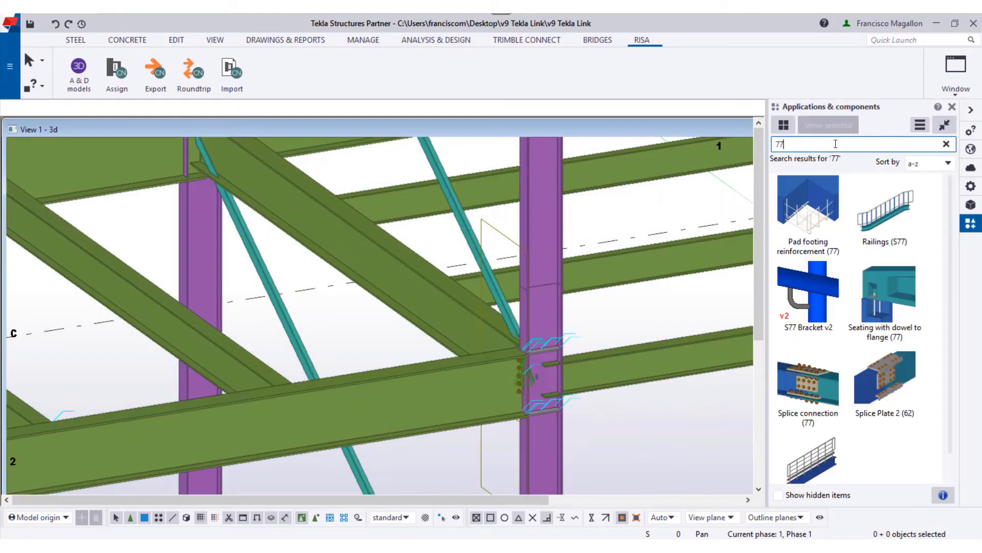
{"action": "left_click", "coordinate": [818, 390]}
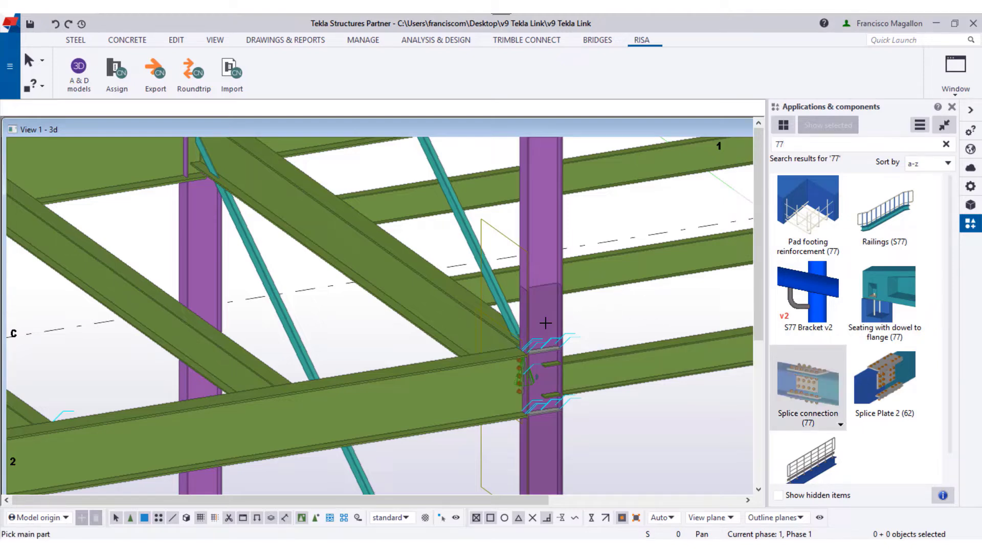
{"action": "left_click", "coordinate": [543, 323]}
{"action": "left_click", "coordinate": [540, 243]}
{"action": "scroll", "coordinate": [539, 243], "scroll_direction": "up", "scroll_amount": 5}
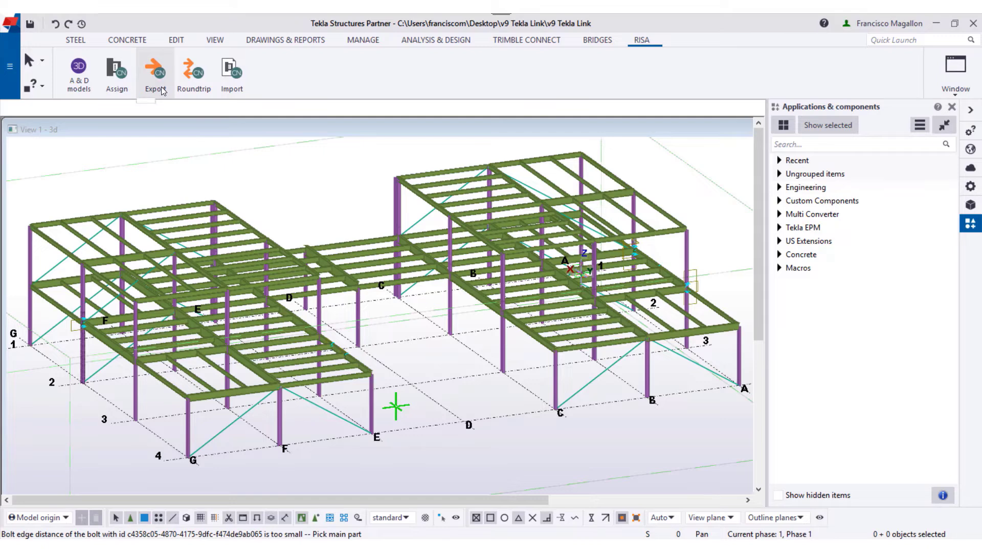
Step: Export the Tekla connections to RISAConnection and solve all of them
{"action": "left_click", "coordinate": [163, 91]}
{"action": "left_click", "coordinate": [163, 90]}
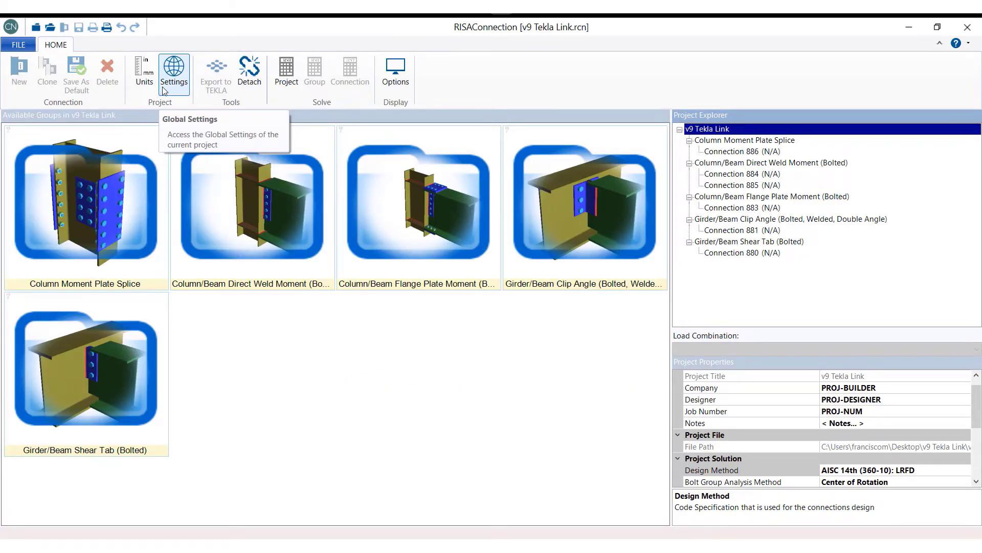
{"action": "left_click", "coordinate": [273, 131]}
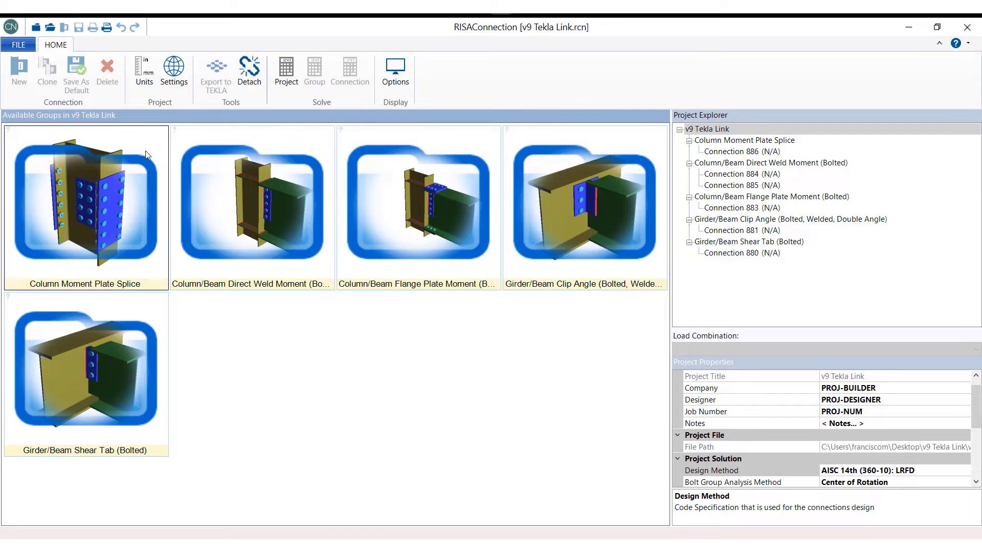
{"action": "left_click", "coordinate": [295, 77]}
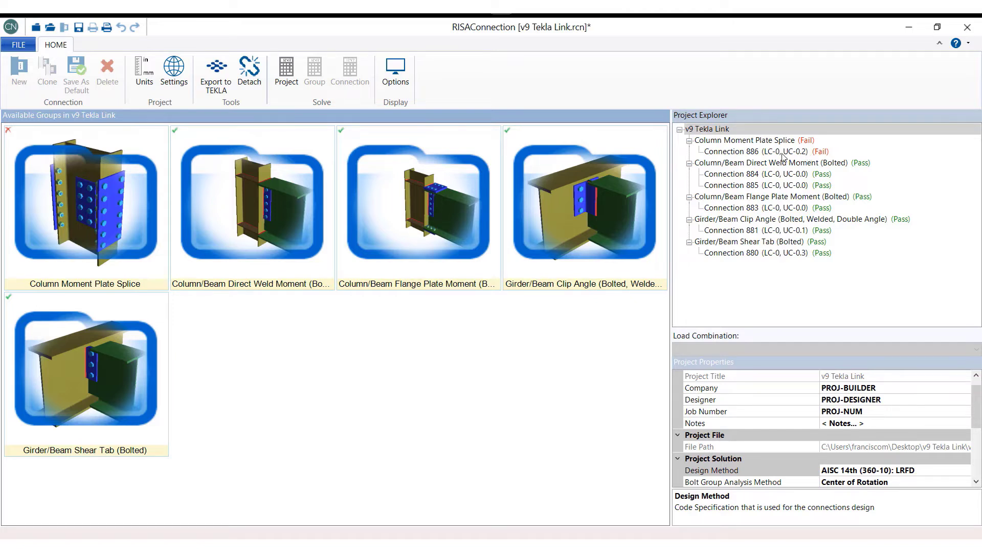
Step: Open the failing Connection 886 and zoom into its column moment plate splice in 3D
{"action": "left_click", "coordinate": [817, 154]}
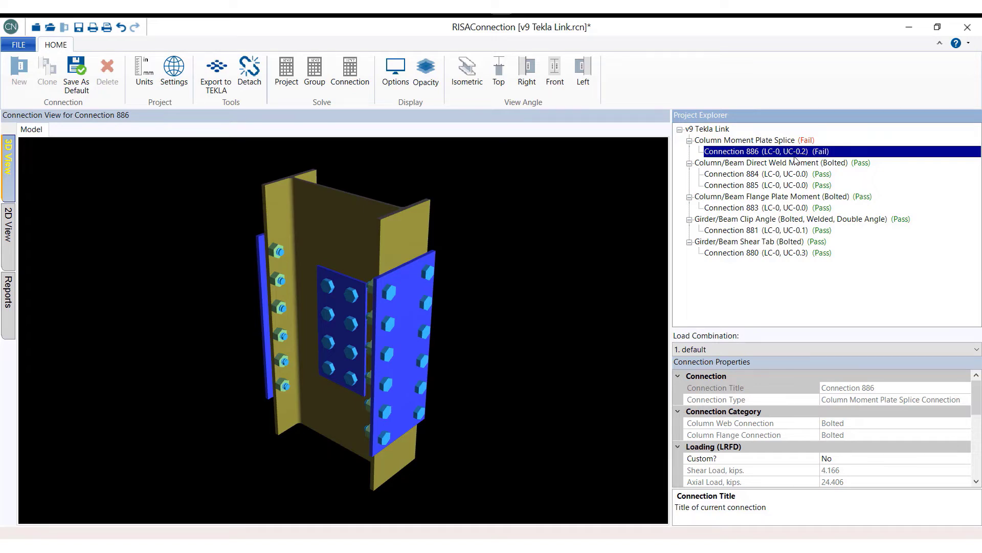
{"action": "left_click", "coordinate": [266, 262]}
{"action": "scroll", "coordinate": [269, 241], "scroll_direction": "up", "scroll_amount": 5}
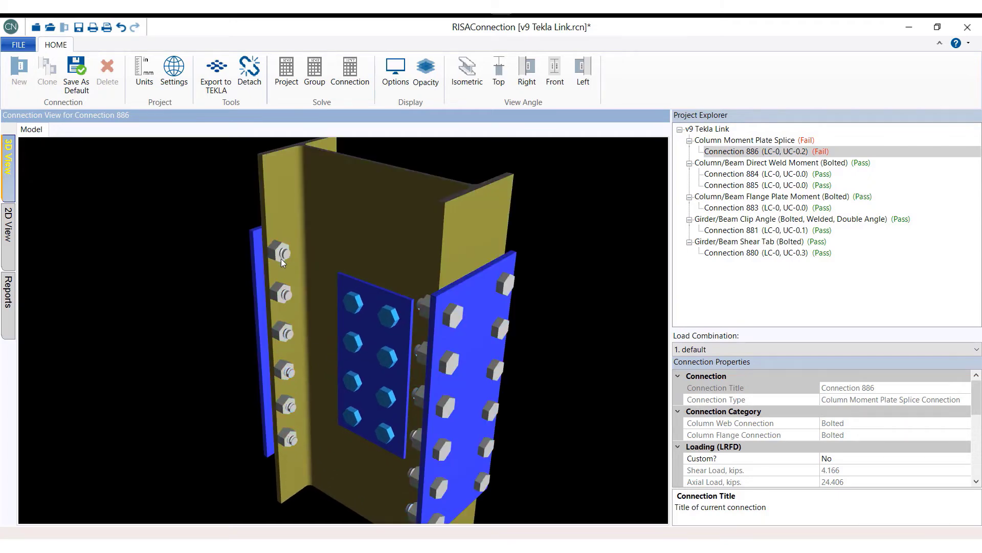
Step: Reveal the bottom column flange edge distance failure (1.37 in vs 1.56 in) in the LRFD report
{"action": "left_click", "coordinate": [8, 300]}
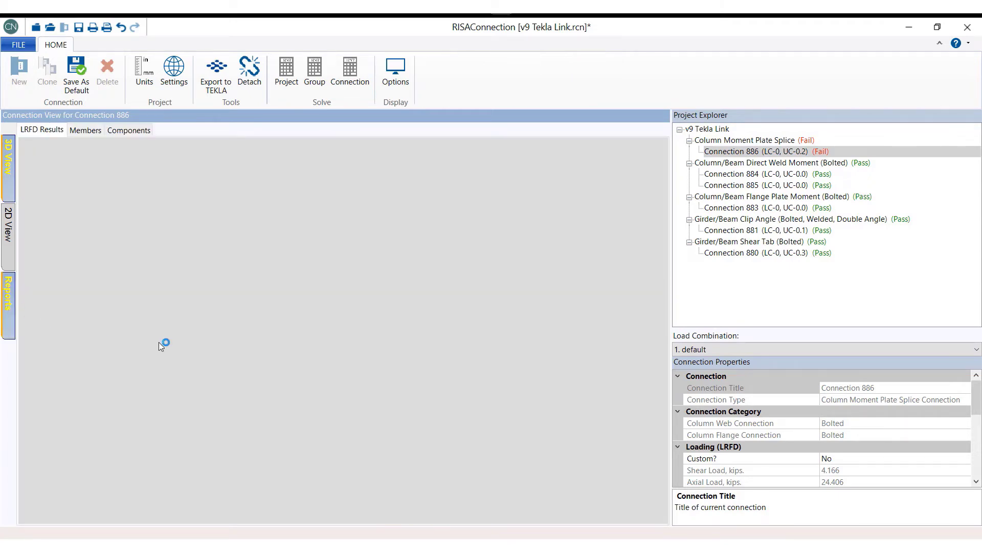
{"action": "scroll", "coordinate": [412, 287], "scroll_direction": "down", "scroll_amount": 3}
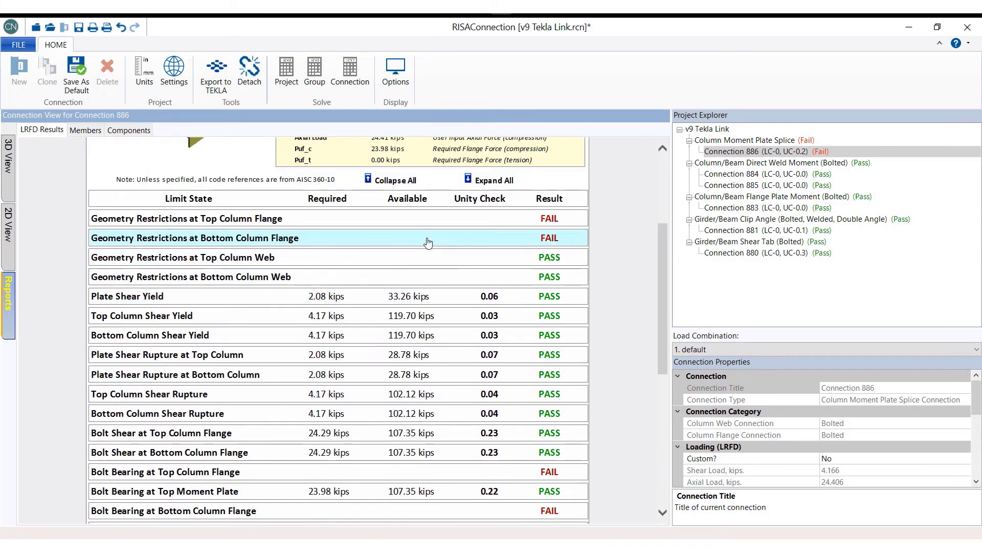
{"action": "left_click", "coordinate": [428, 243]}
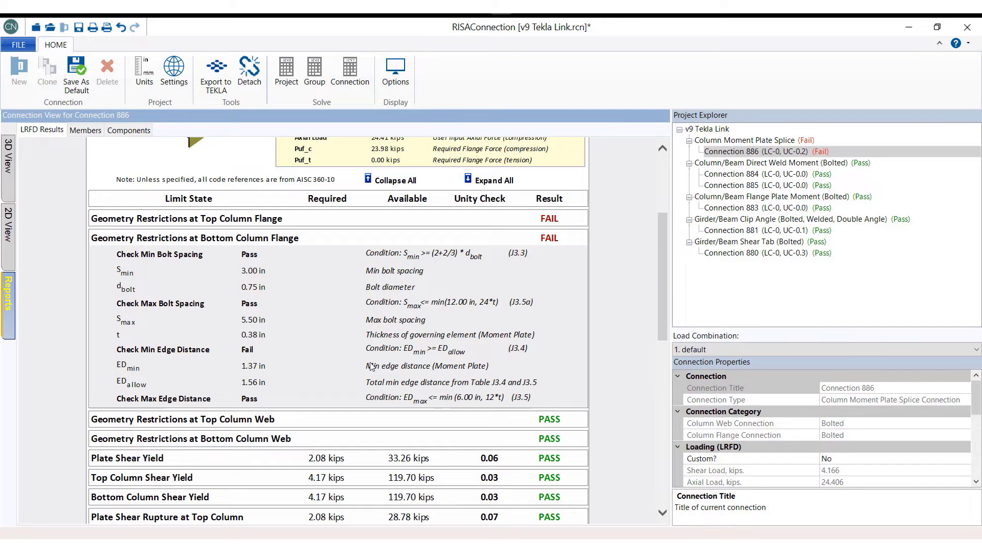
{"action": "left_click", "coordinate": [468, 368]}
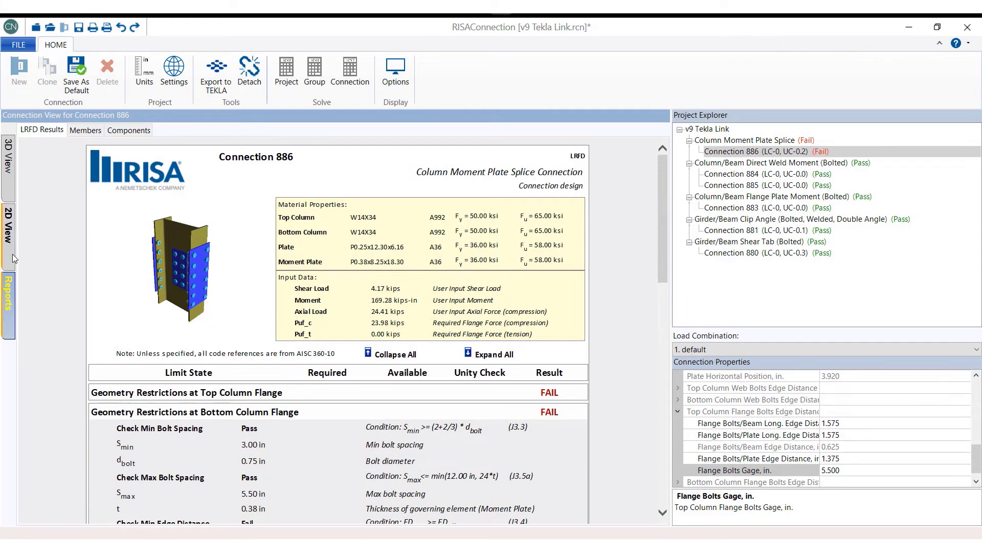
Step: Set flange bolt gage 3.5 in and plate edge distance 2 in, re-solving Connection 886 to UC 0.3
{"action": "left_click", "coordinate": [10, 245]}
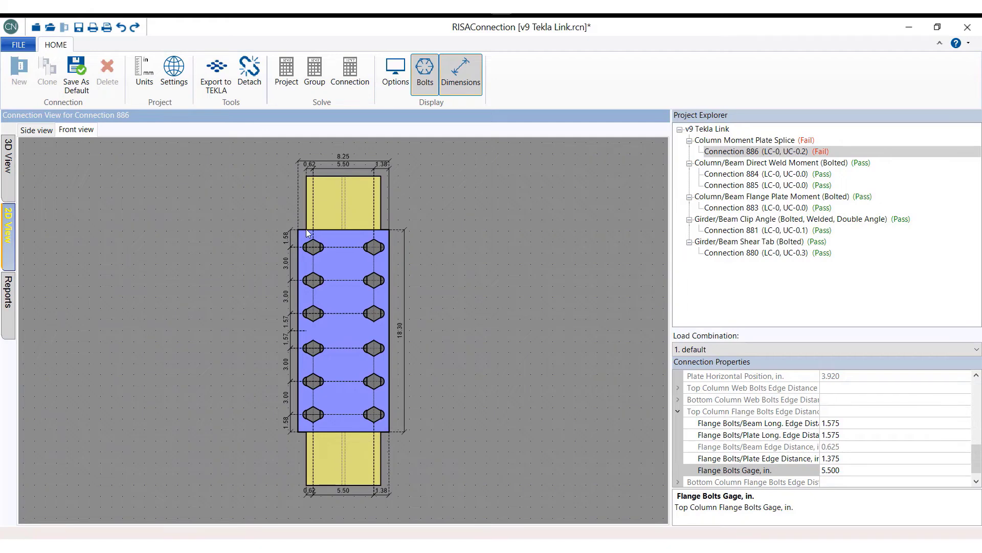
{"action": "left_click", "coordinate": [342, 166]}
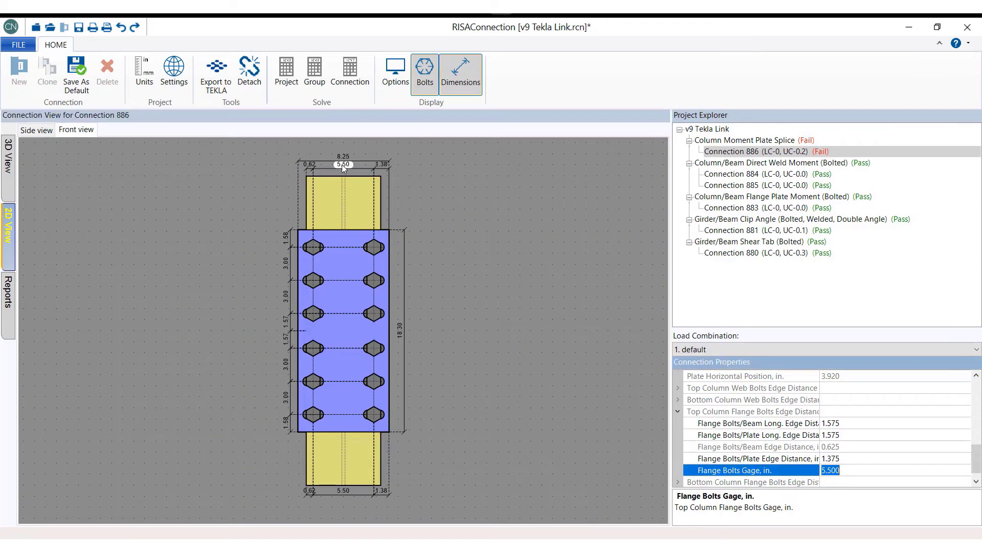
{"action": "type", "text": "3.5"}
{"action": "key", "text": "Return"}
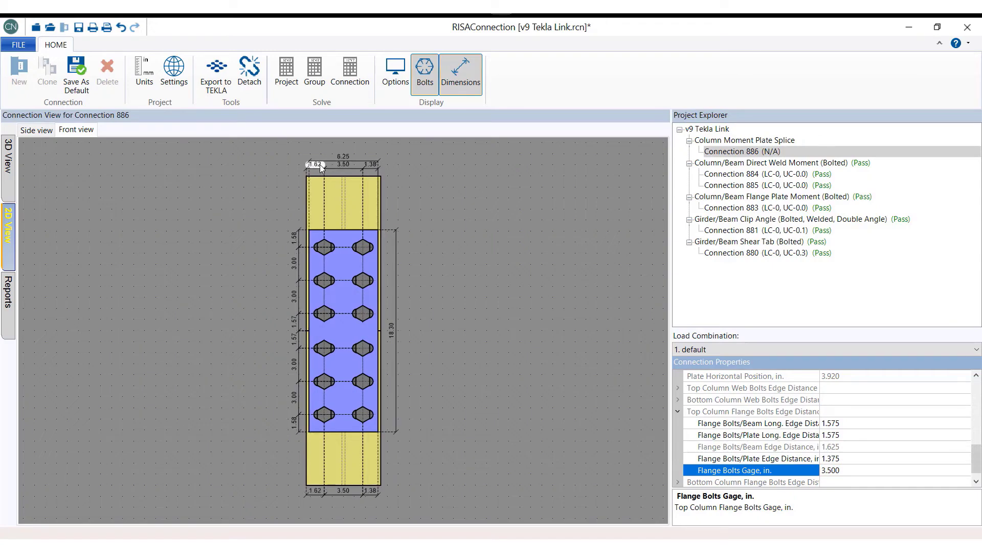
{"action": "left_click", "coordinate": [320, 164]}
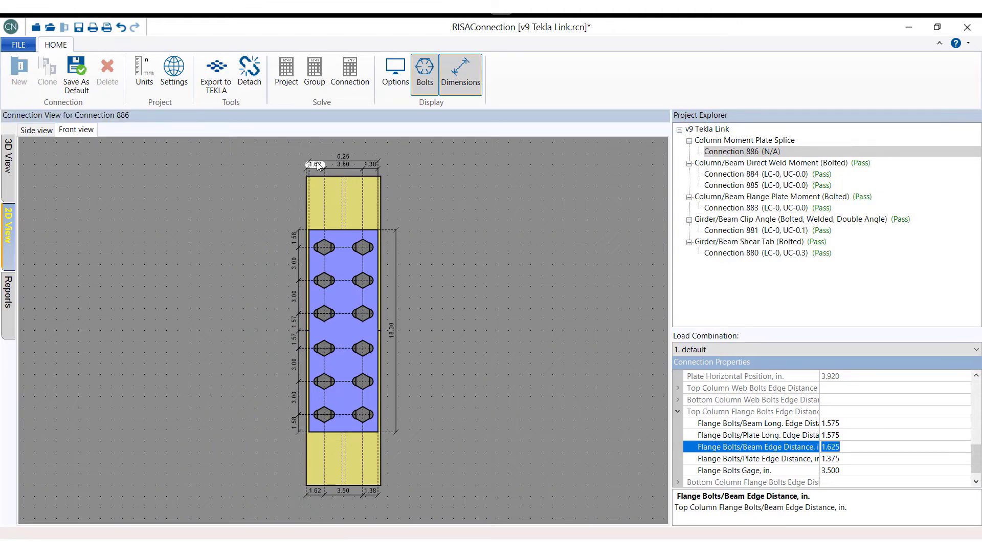
{"action": "left_click", "coordinate": [370, 164]}
{"action": "type", "text": "2"}
{"action": "key", "text": "Return"}
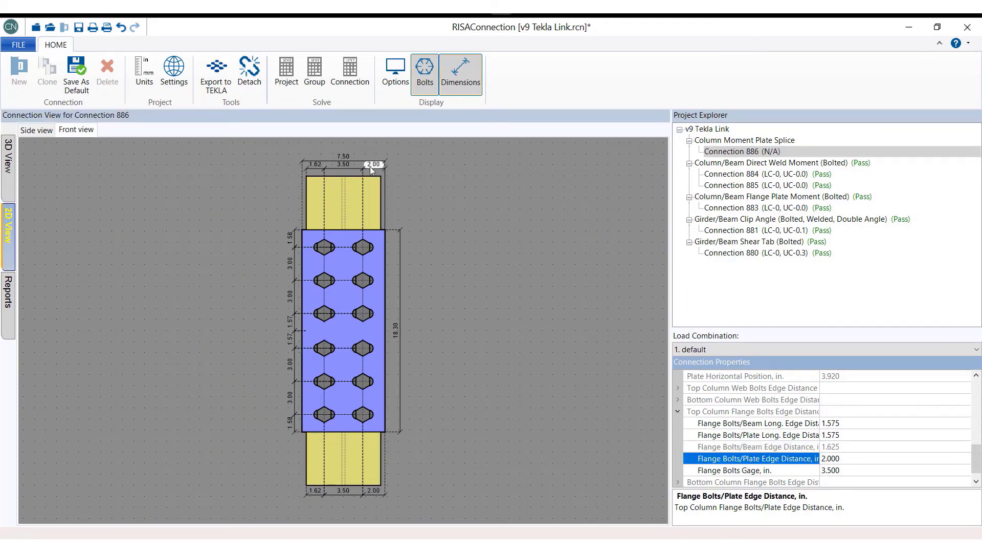
{"action": "left_click", "coordinate": [352, 70]}
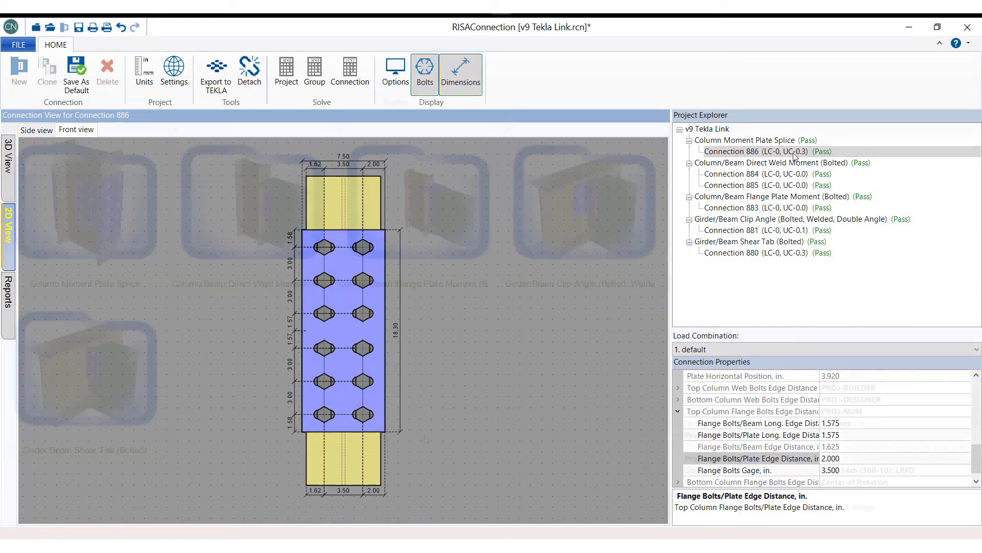
Step: Open Connection 883 from the Flange Plate Moment (Bolted) group and select its top plate bolts
{"action": "left_click", "coordinate": [680, 129]}
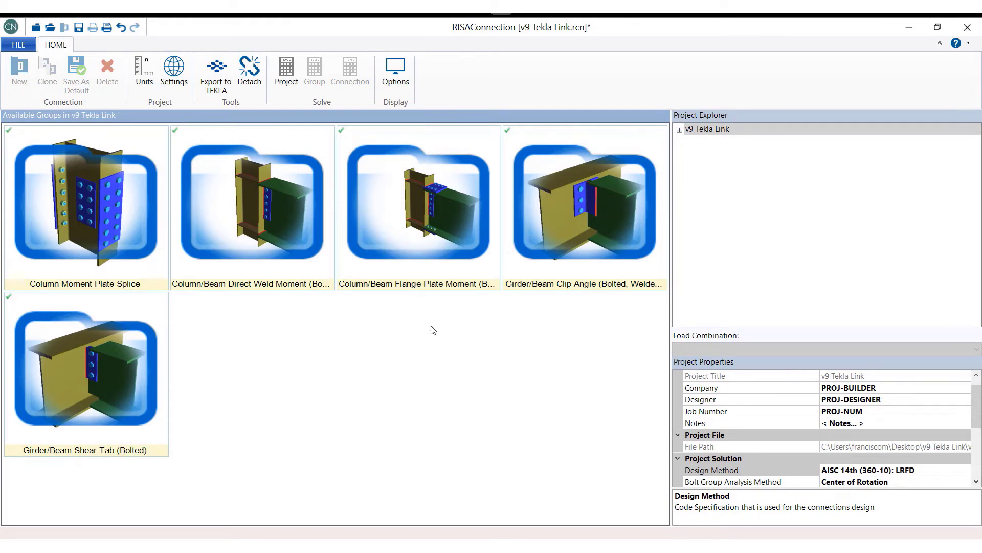
{"action": "double_click", "coordinate": [424, 238]}
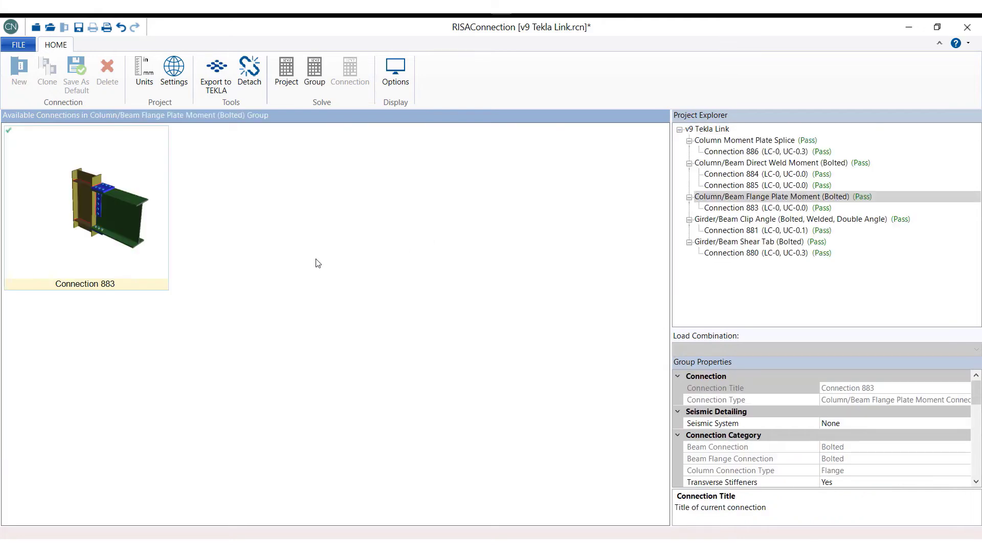
{"action": "double_click", "coordinate": [84, 228]}
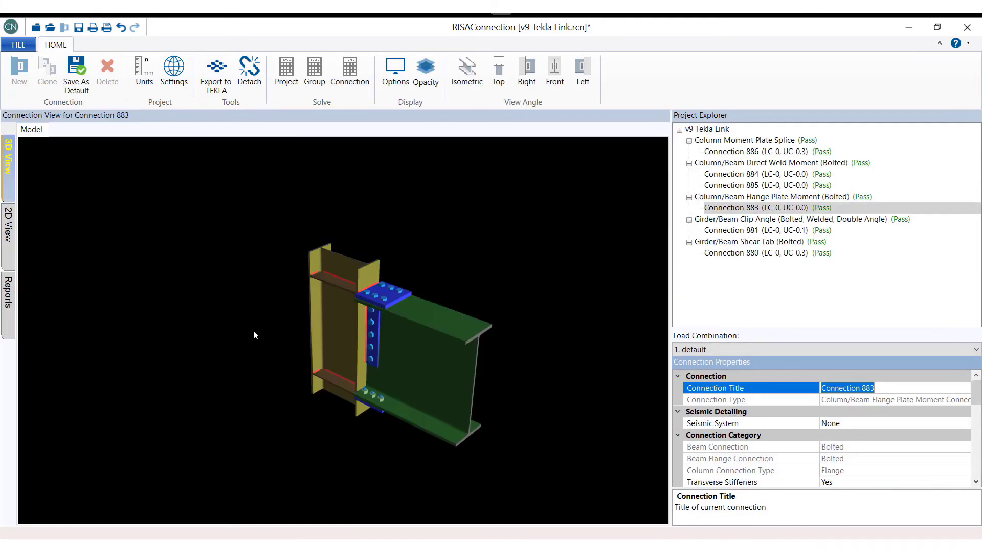
{"action": "scroll", "coordinate": [367, 420], "scroll_direction": "up", "scroll_amount": 5}
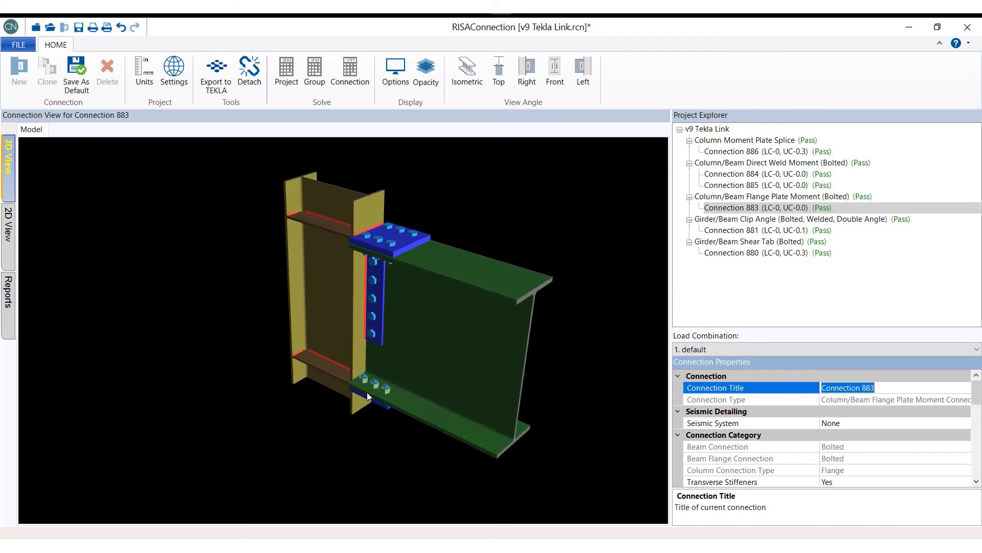
{"action": "left_click", "coordinate": [420, 213]}
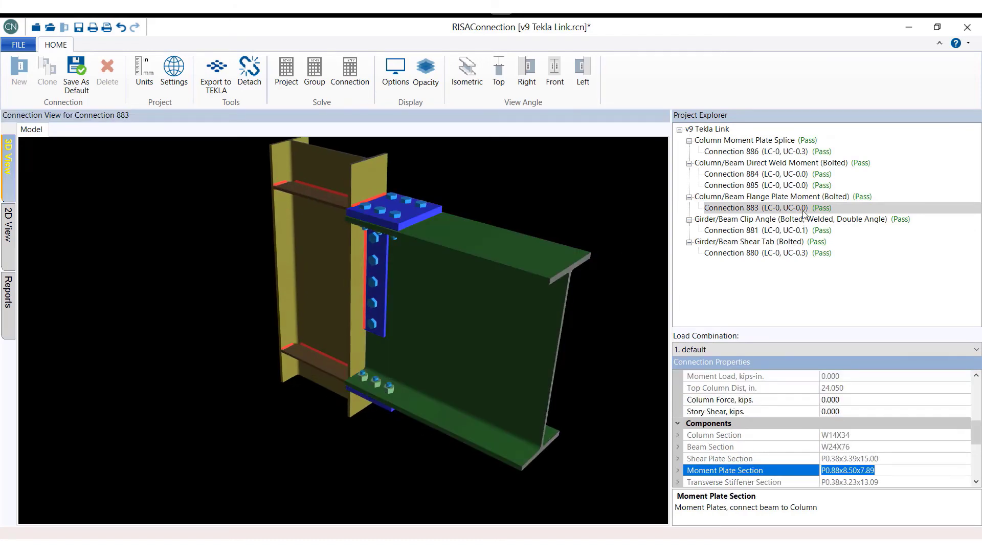
{"action": "left_click", "coordinate": [422, 198]}
{"action": "scroll", "coordinate": [418, 180], "scroll_direction": "down", "scroll_amount": 2}
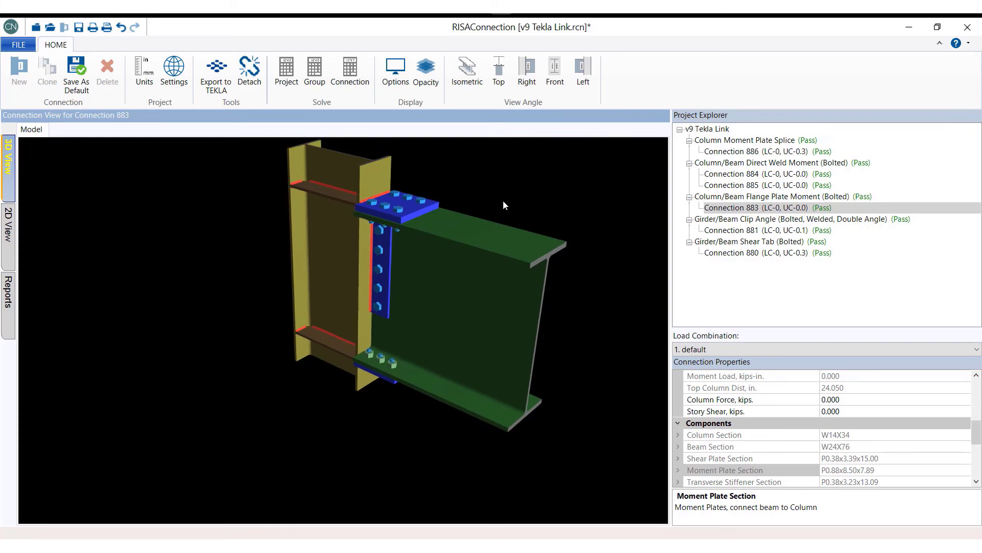
{"action": "left_click", "coordinate": [417, 201]}
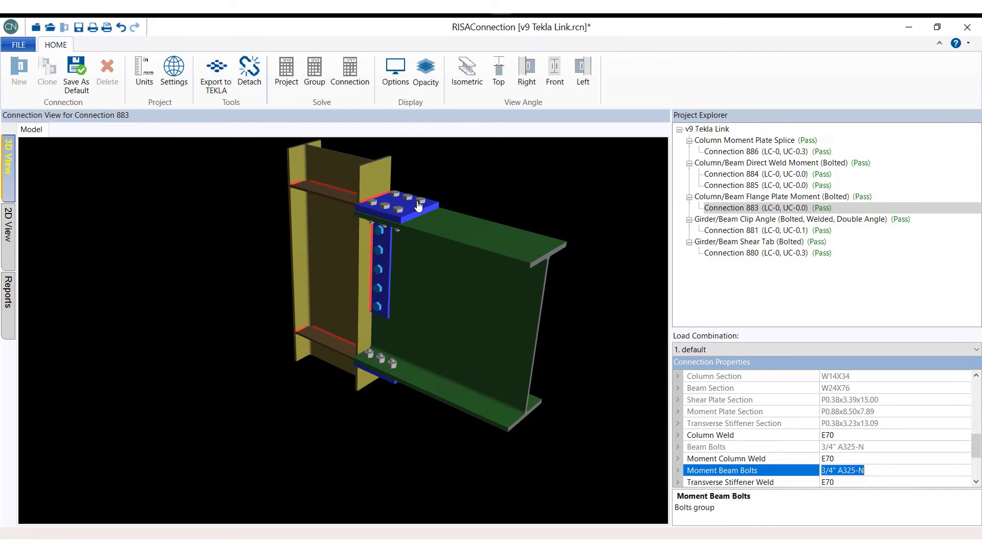
Step: Change Connection 883's moment beam bolts per row from 3 to 9
{"action": "left_click", "coordinate": [679, 469]}
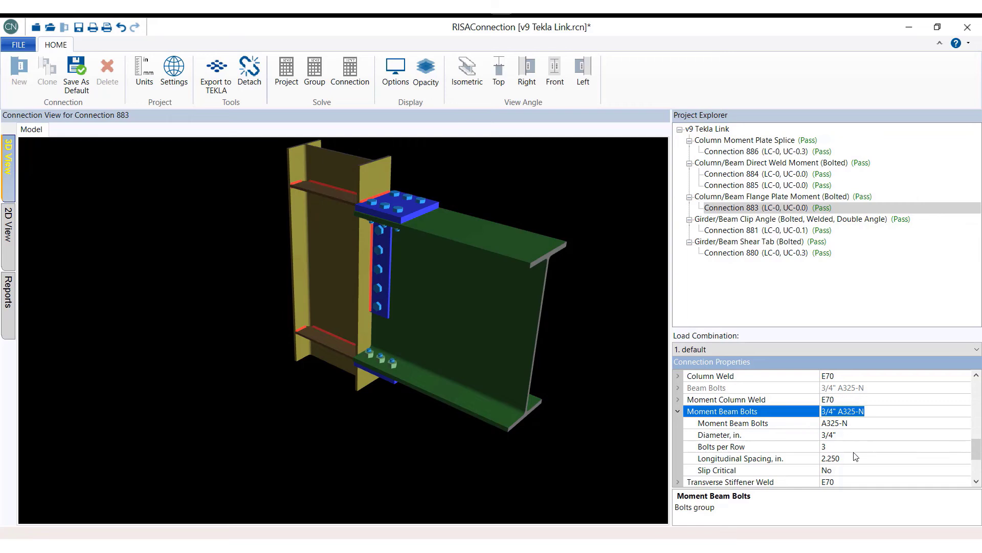
{"action": "left_click", "coordinate": [947, 447]}
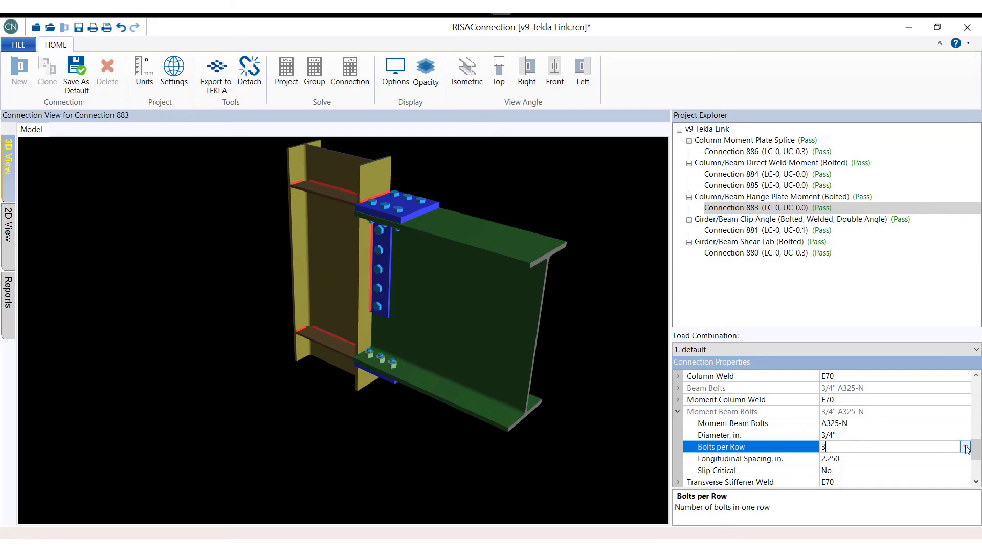
{"action": "left_click", "coordinate": [964, 446]}
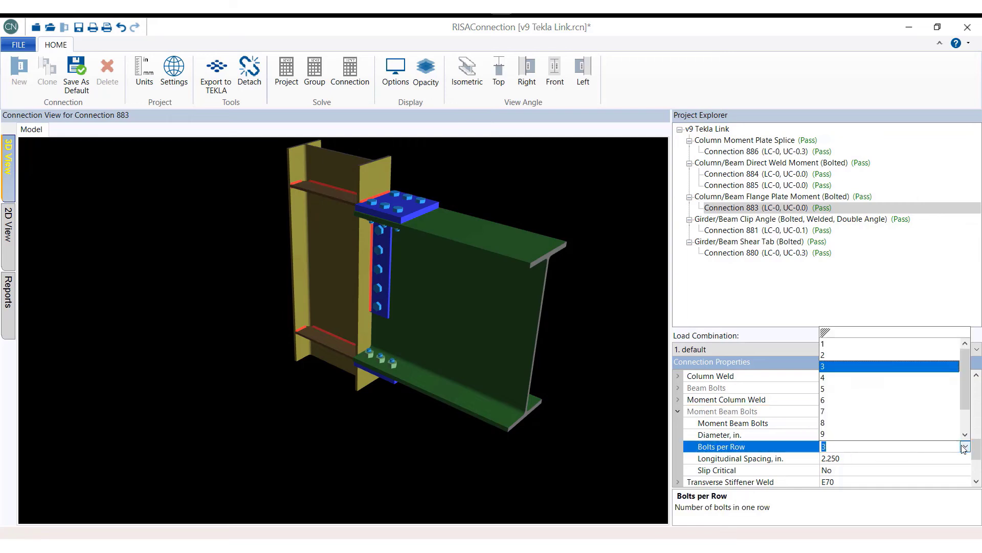
{"action": "left_click", "coordinate": [852, 434]}
{"action": "left_click", "coordinate": [507, 402]}
{"action": "left_click", "coordinate": [510, 310]}
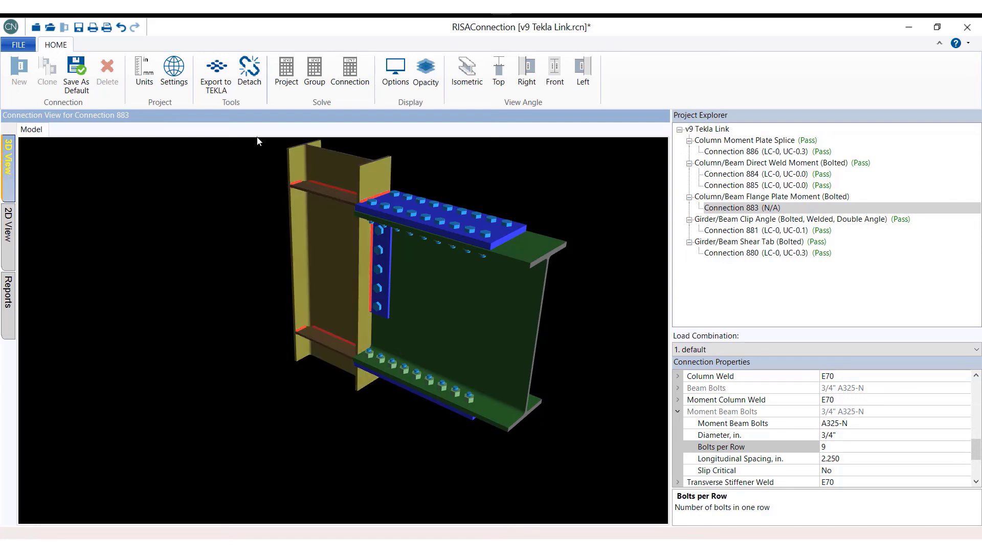
Step: Export the revised connections to Tekla and bring up the link results reporting 6 updated connections
{"action": "left_click", "coordinate": [227, 89]}
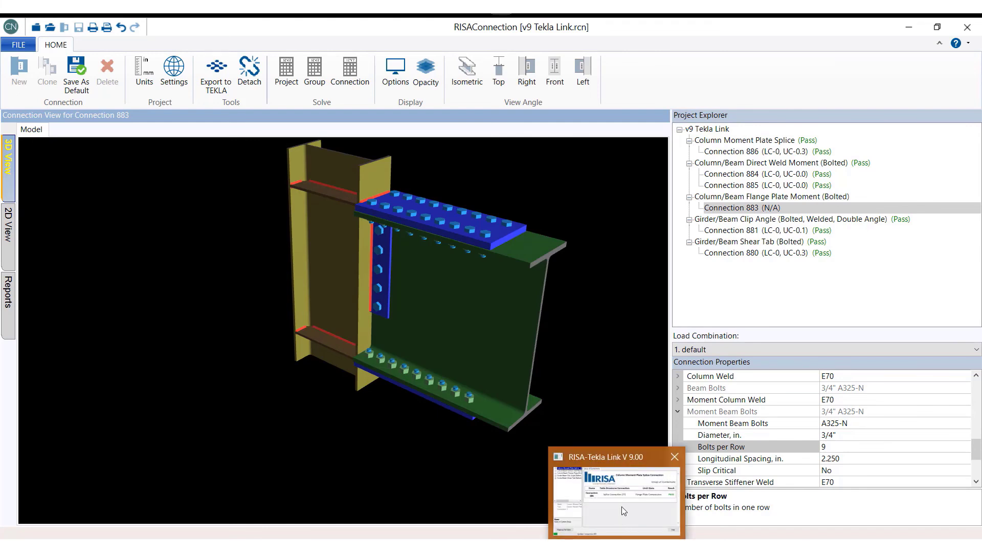
{"action": "left_click", "coordinate": [622, 506]}
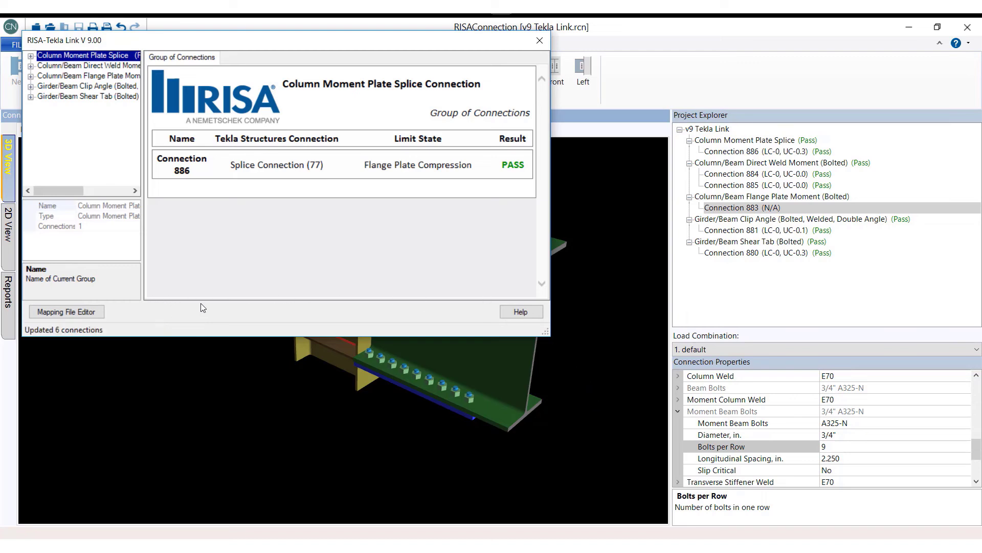
Step: Return to the Tekla model and zoom in on the grid F moment connection's longer, more-bolted flange plates
{"action": "mouse_move", "coordinate": [555, 537]}
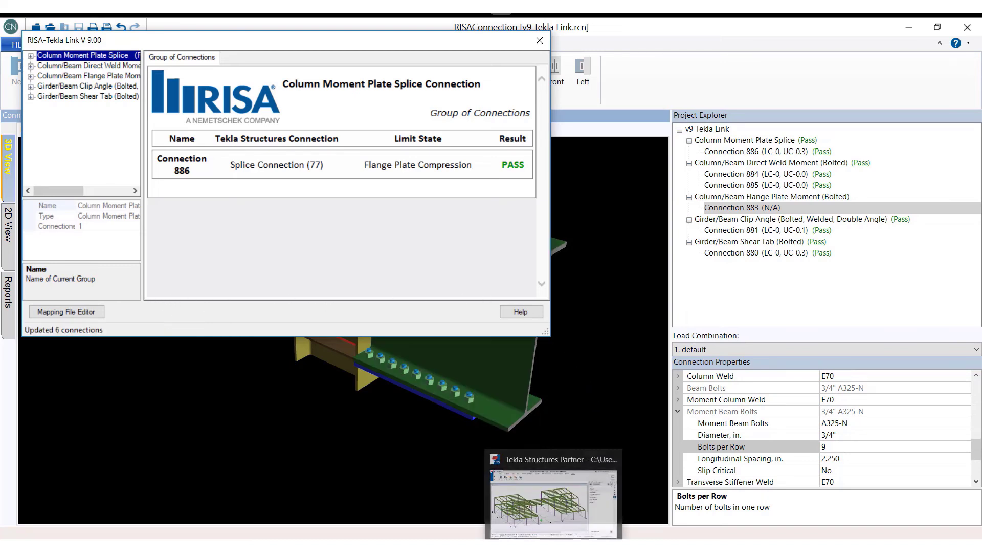
{"action": "left_click", "coordinate": [555, 491]}
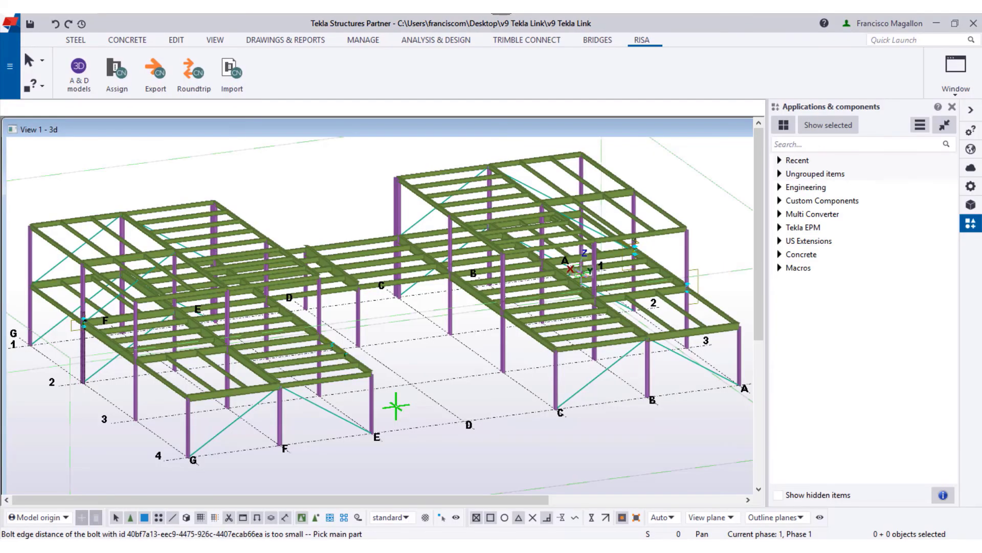
{"action": "scroll", "coordinate": [65, 311], "scroll_direction": "up", "scroll_amount": 5}
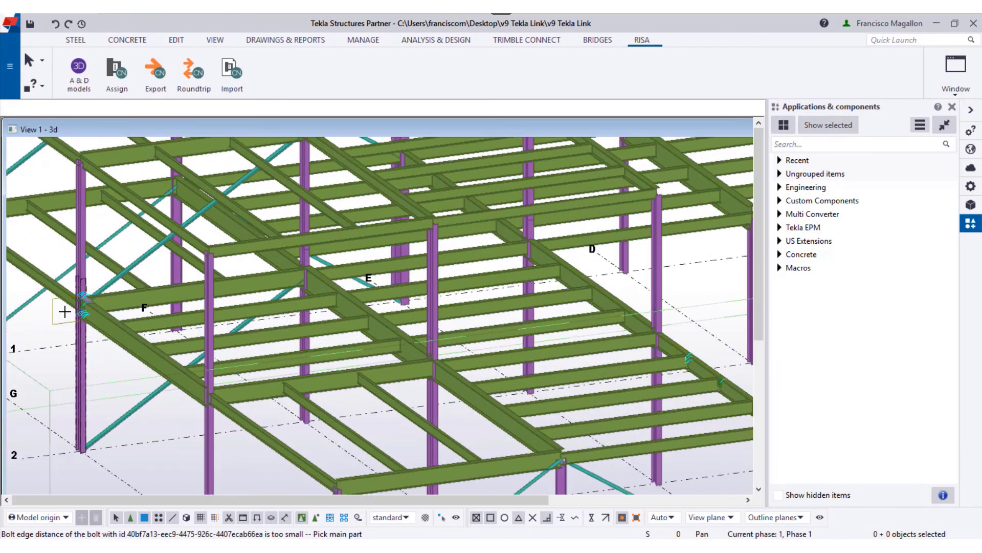
{"action": "scroll", "coordinate": [65, 311], "scroll_direction": "up", "scroll_amount": 8}
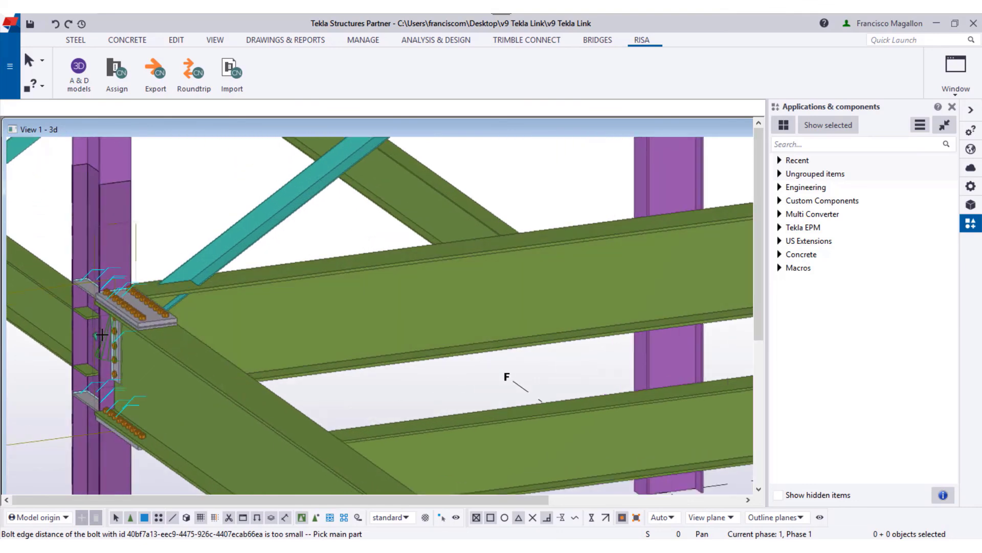
{"action": "scroll", "coordinate": [102, 335], "scroll_direction": "up", "scroll_amount": 4}
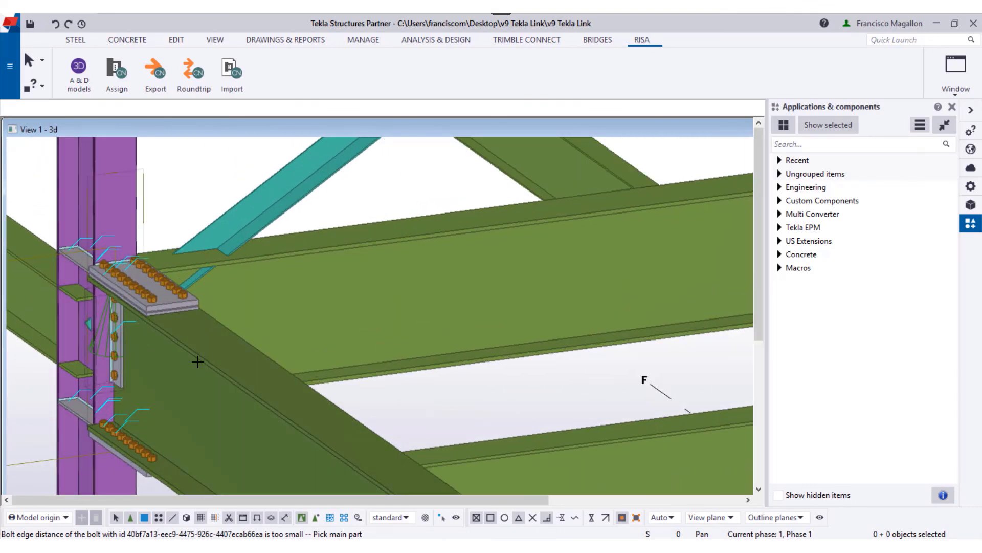
{"action": "middle_click_drag", "start_coordinate": [198, 362], "coordinate": [244, 374]}
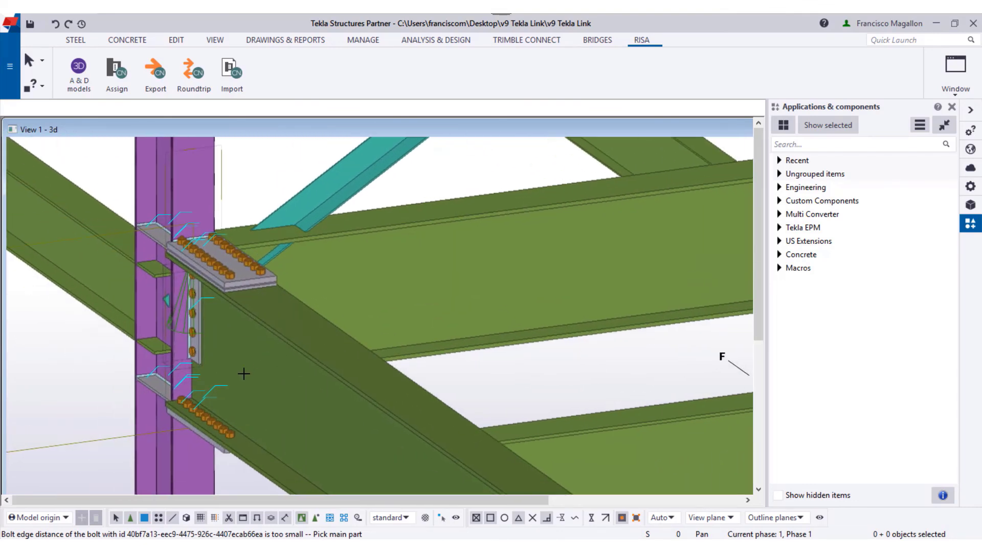